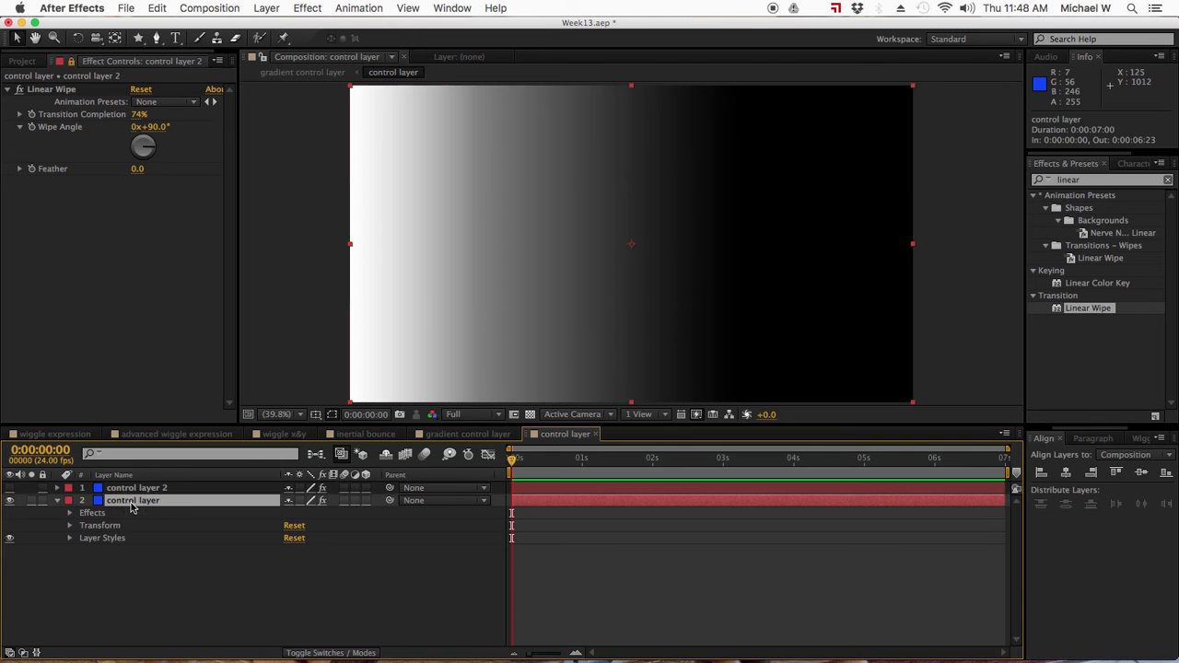
- Inspect the gradient colours in the Gradient Overlay style of the lower control layer
left_click(69, 538)
left_click(82, 564)
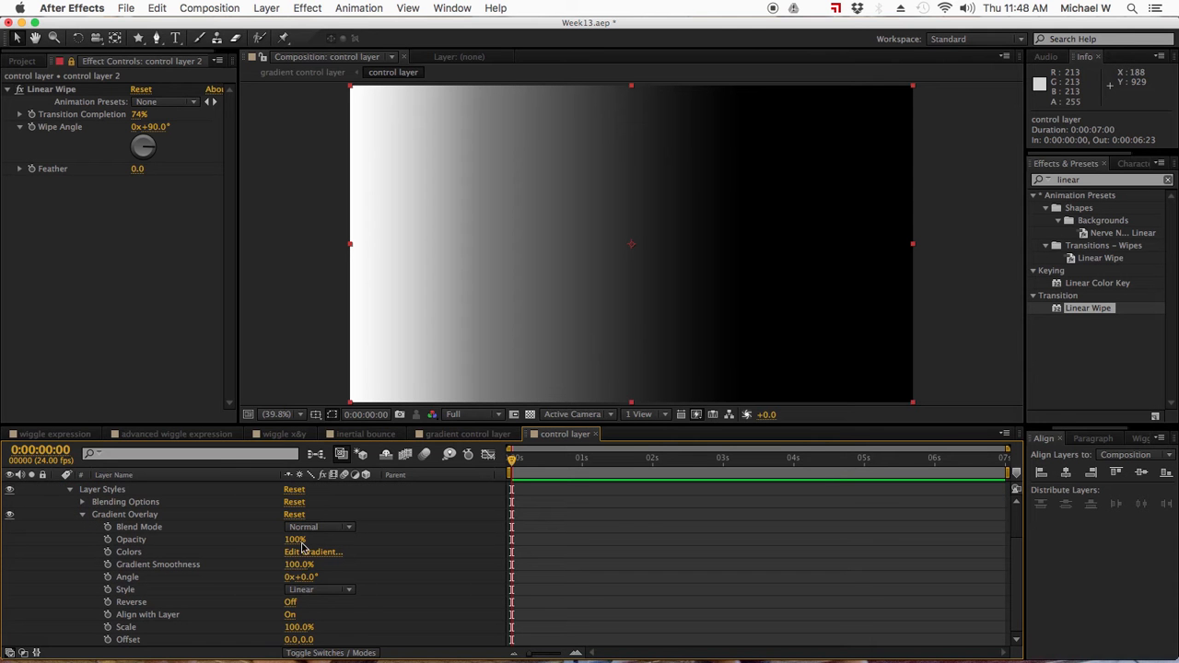
left_click(305, 554)
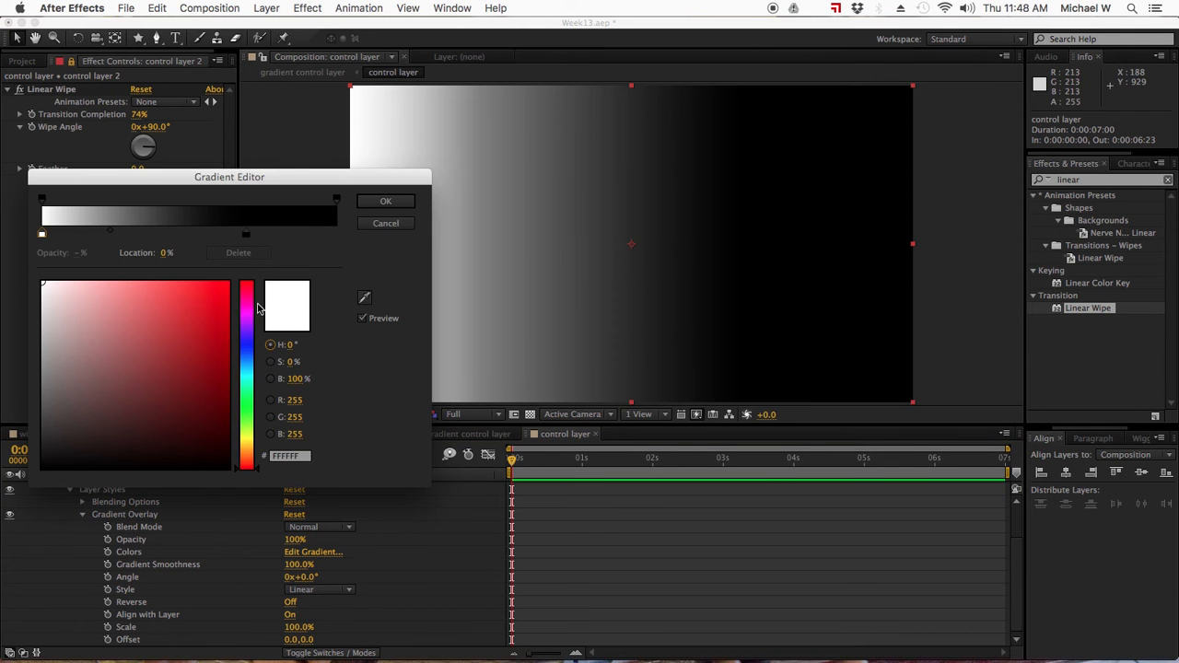
left_click(401, 205)
scroll(110, 530, "up", 2)
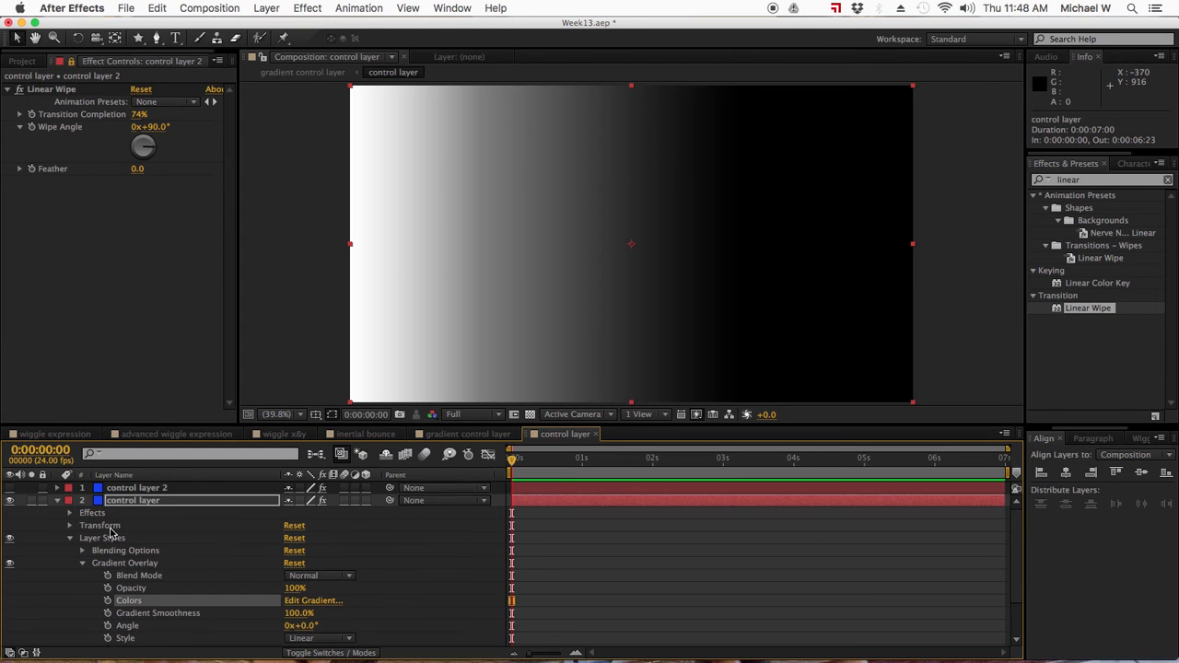
left_click(57, 502)
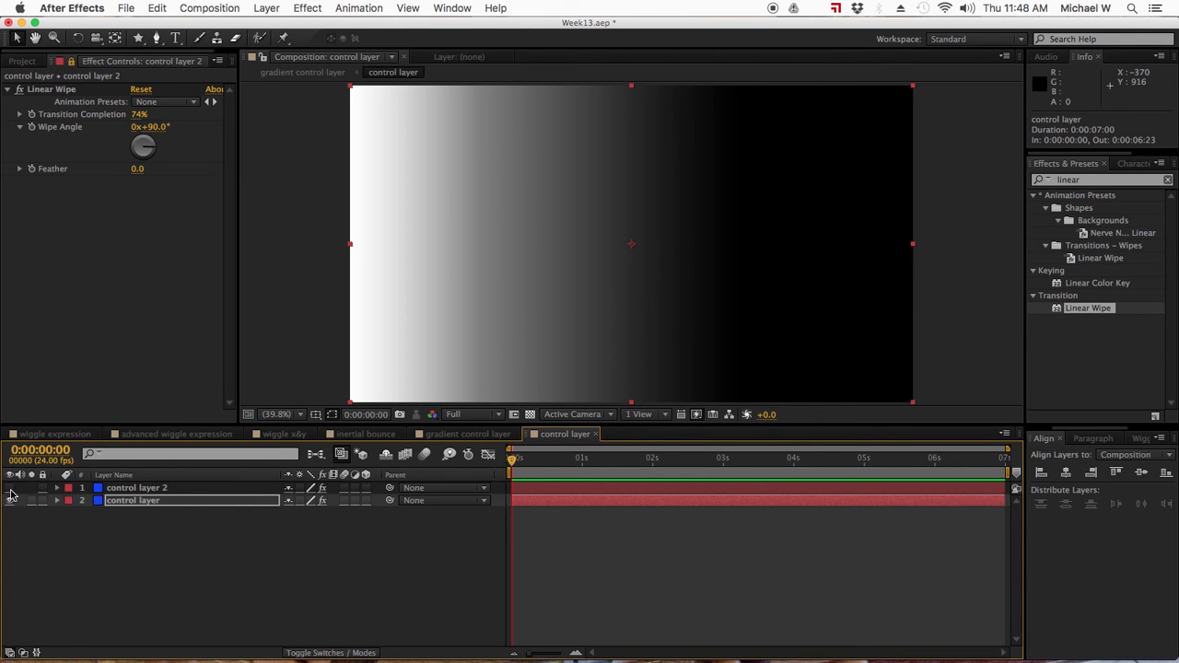
- Show control layer 2 and set its Linear Wipe transition completion to 20%
left_click(9, 488)
left_click(129, 495)
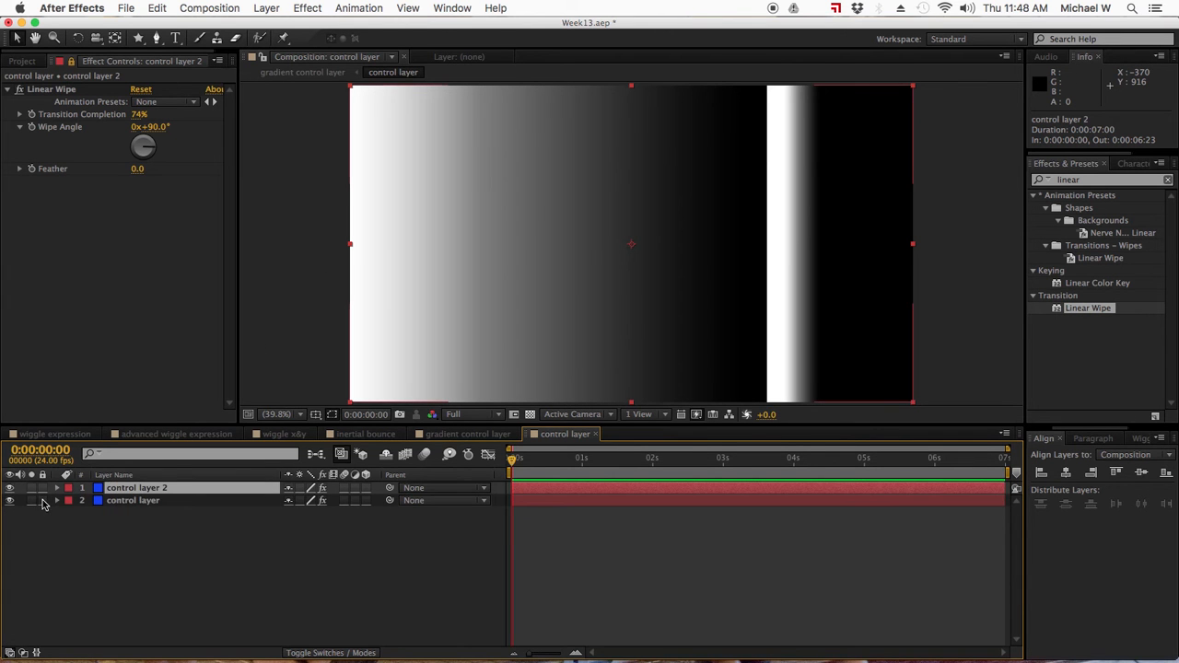
left_click_drag(139, 117, 100, 120)
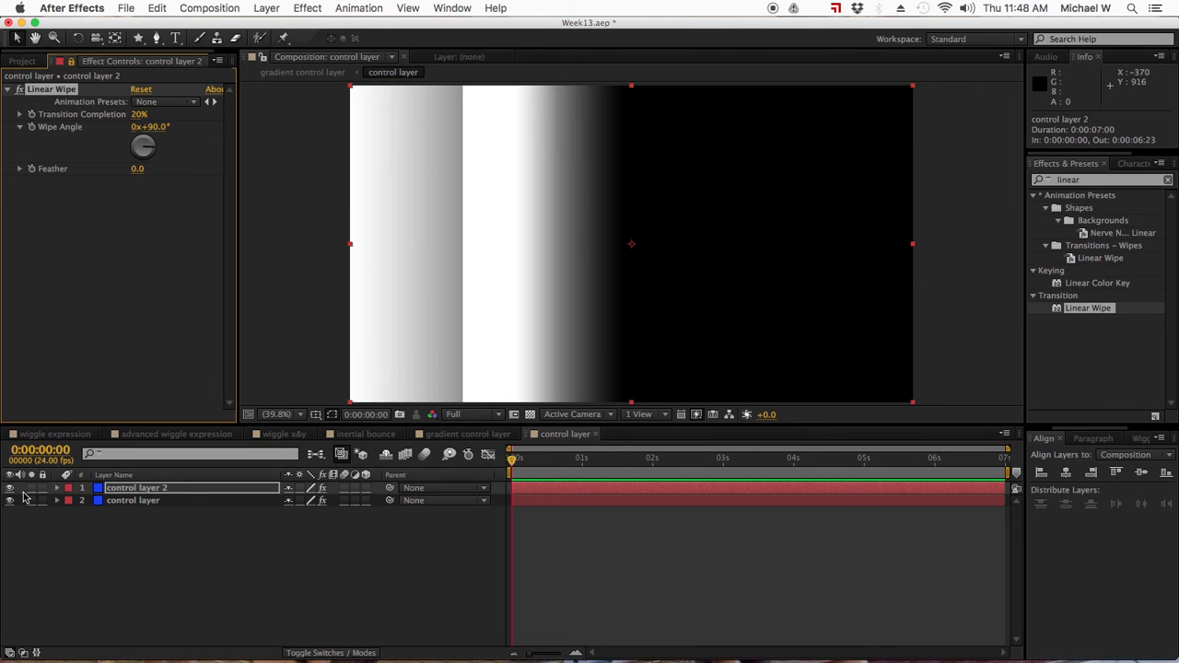
- Hide the lower control layer and, in control layer 2's overlay gradient, add a second white stop and move the black stop to 44.4%
left_click(58, 492)
left_click(57, 488)
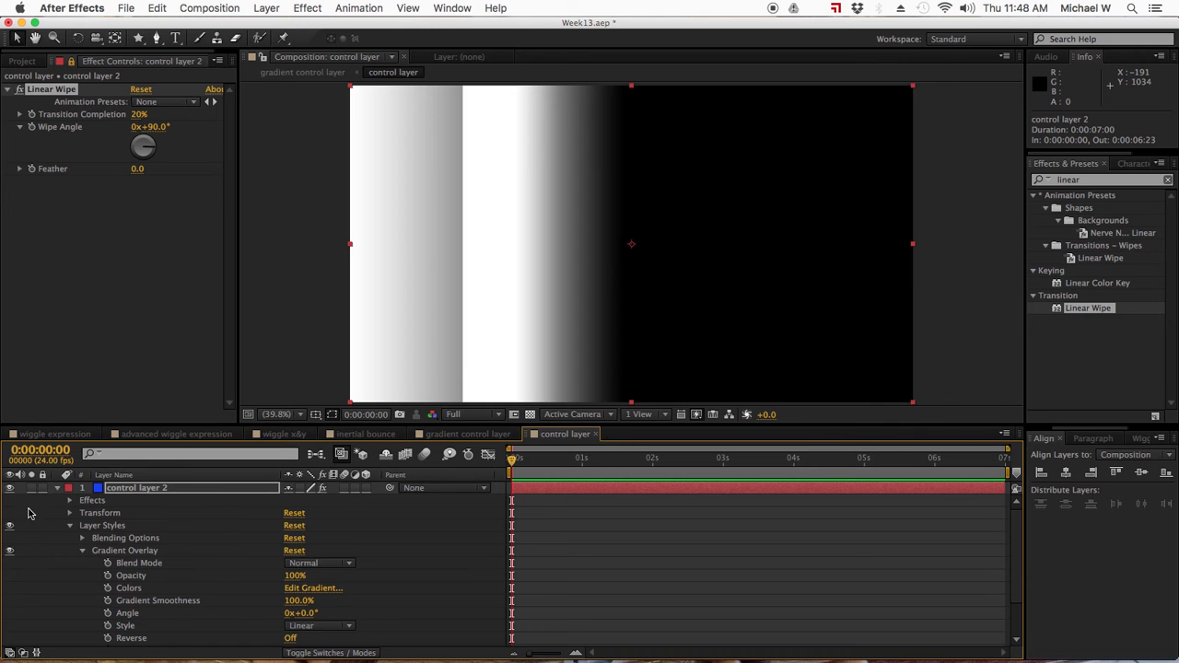
scroll(6, 552, "down", 2)
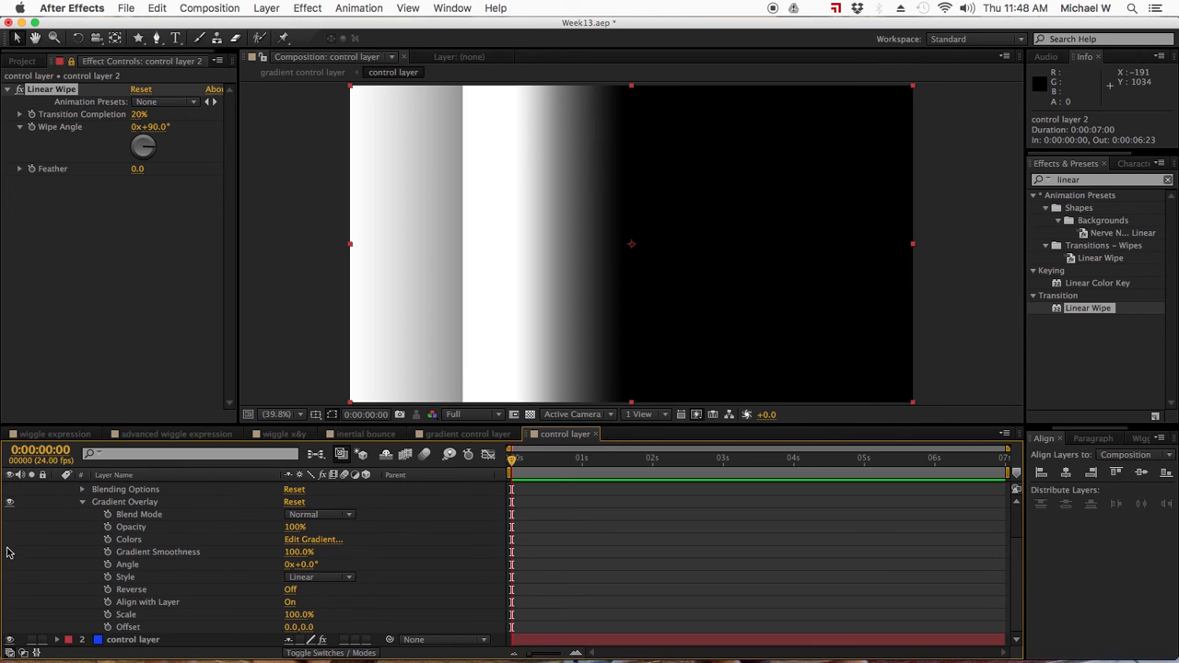
left_click(9, 639)
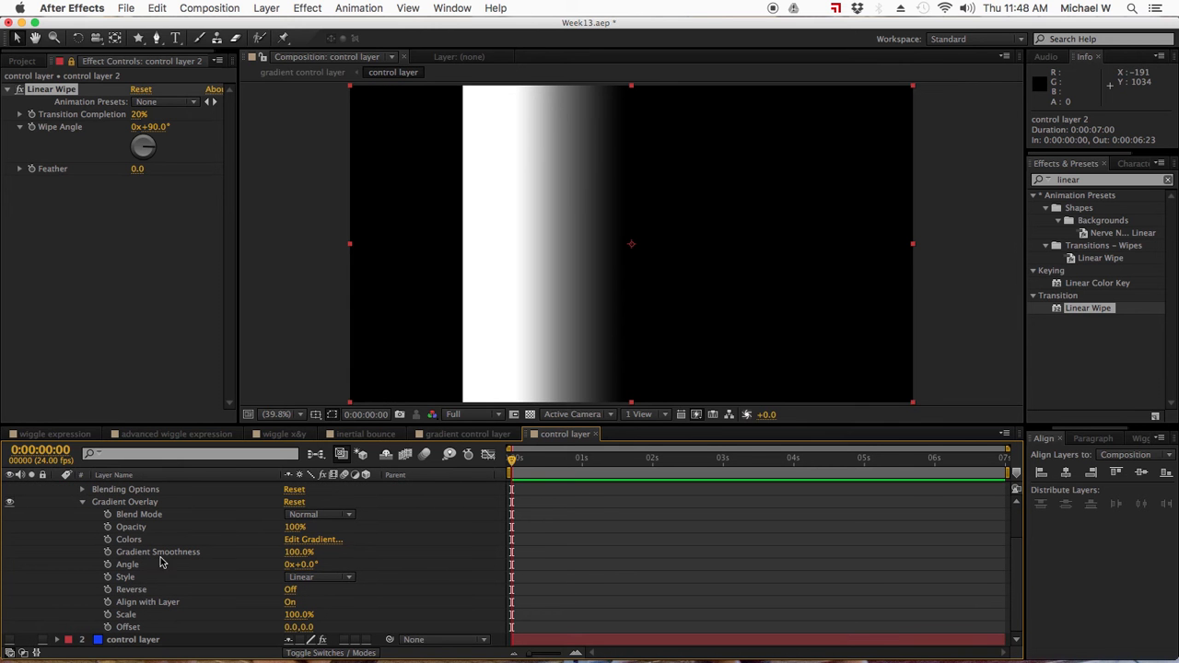
left_click(305, 538)
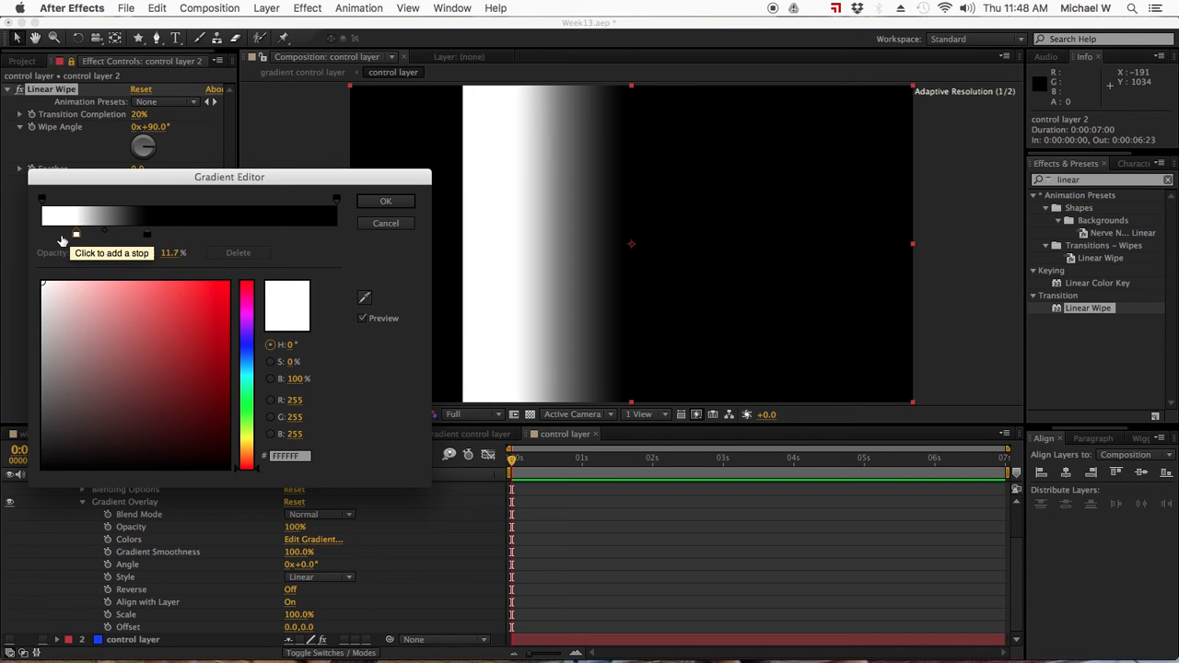
left_click(104, 229)
left_click(61, 234)
left_click_drag(61, 234, 173, 236)
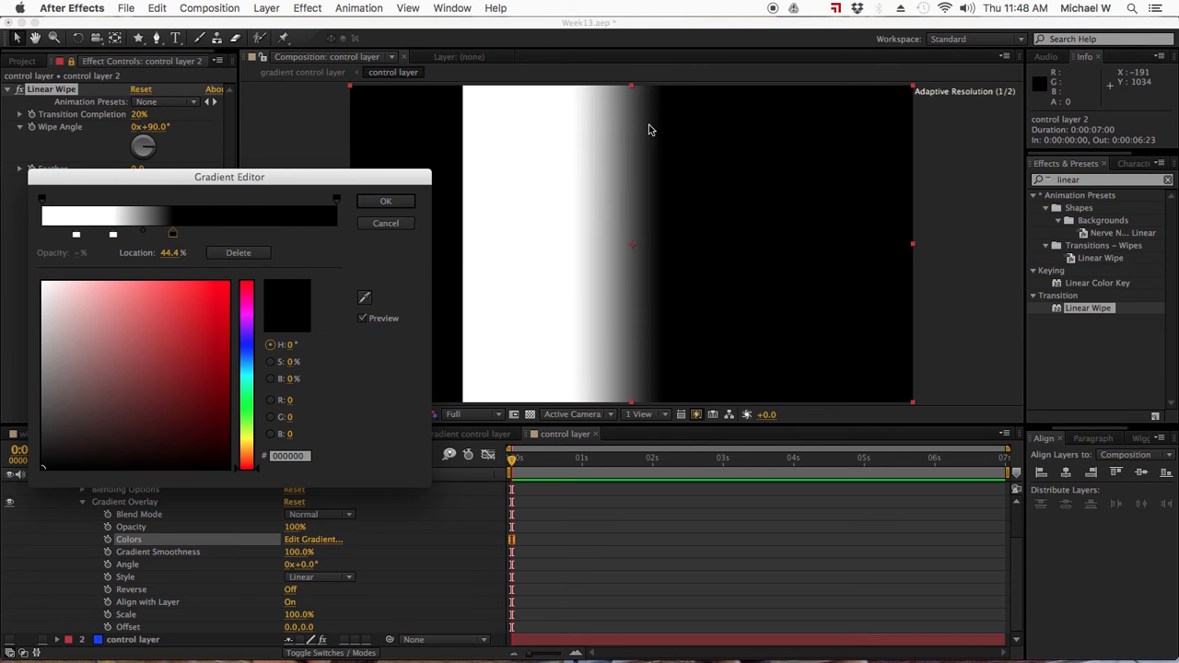
- Move the first white stop to the gradient's start, shift the second slightly towards it, and set the midpoint to 45.7%
left_click_drag(76, 236, 26, 237)
left_click_drag(113, 237, 133, 235)
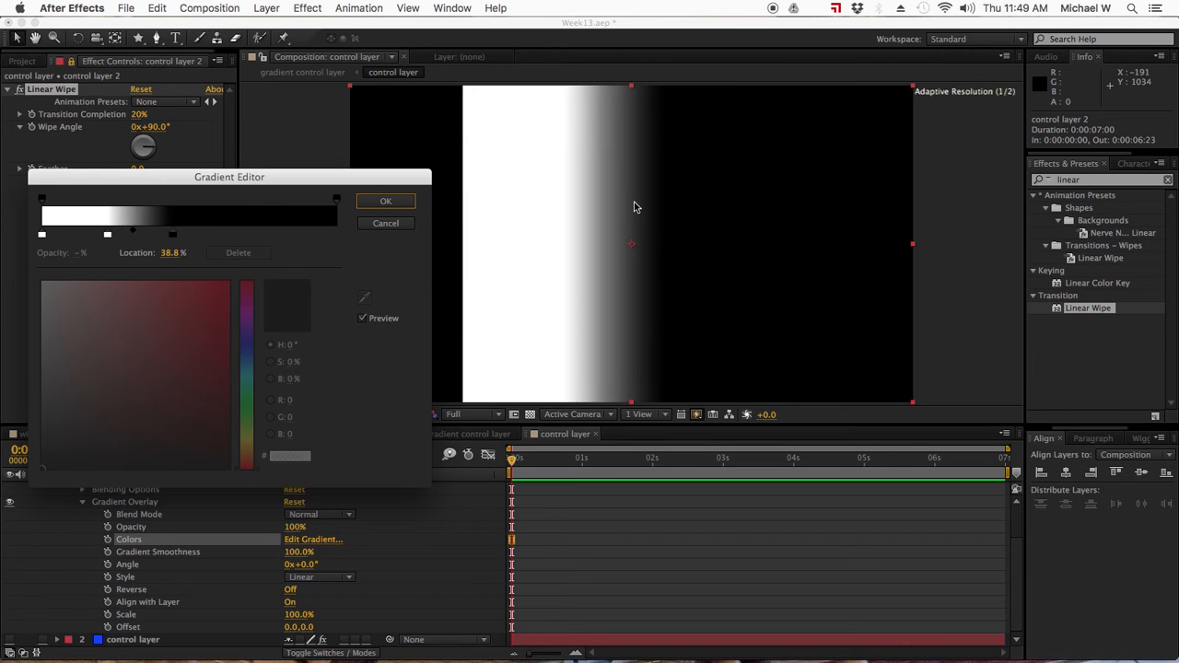
left_click_drag(138, 232, 142, 232)
left_click(370, 207)
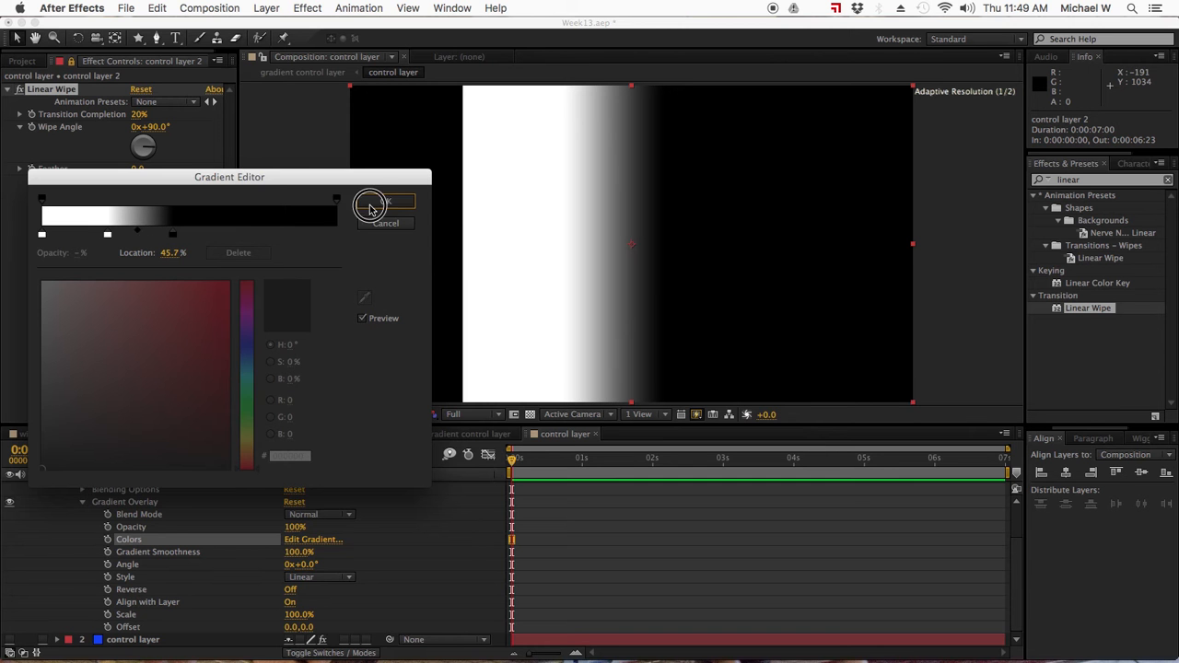
- Show the lower control layer again and set control layer 2's Linear Wipe transition completion to 4%
scroll(122, 549, "up", 3)
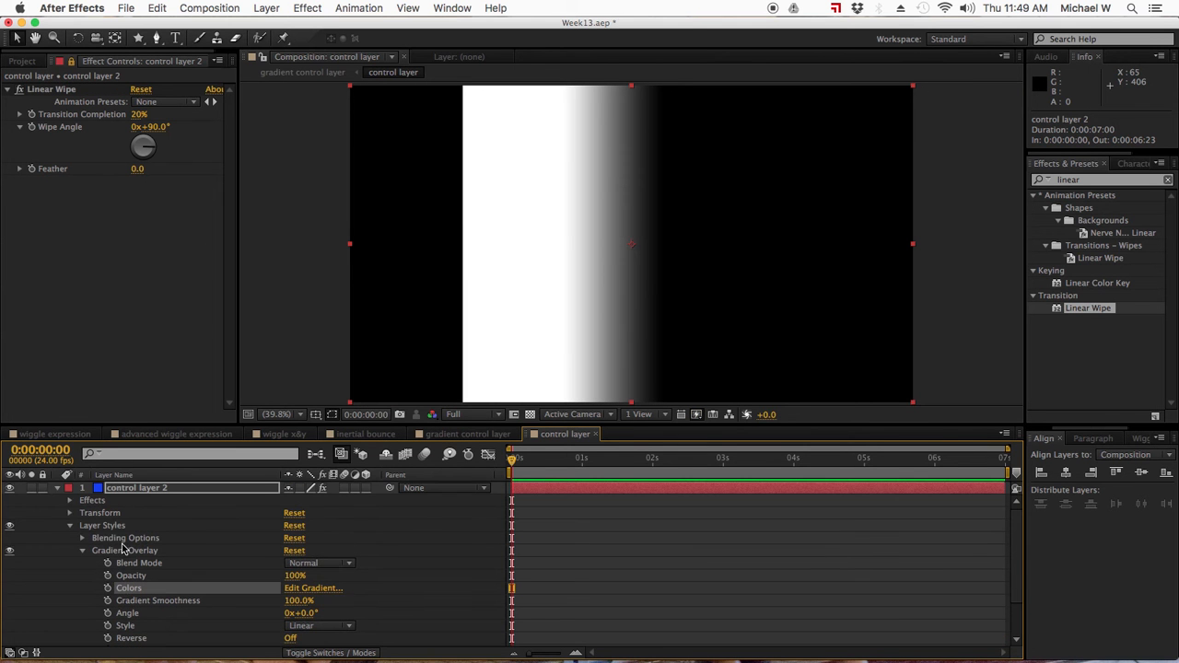
left_click(57, 489)
left_click(10, 500)
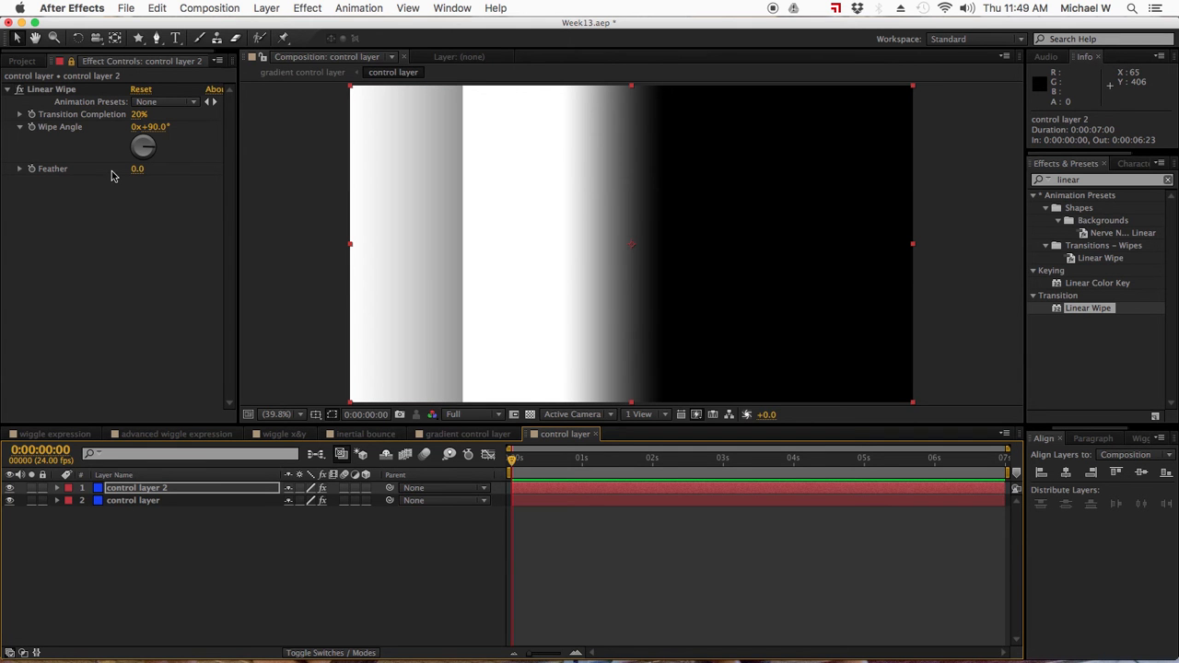
mouse_move(138, 114)
left_mouse_down()
mouse_move(164, 115)
mouse_move(126, 119)
mouse_move(163, 111)
mouse_move(209, 122)
mouse_move(126, 123)
left_mouse_up()
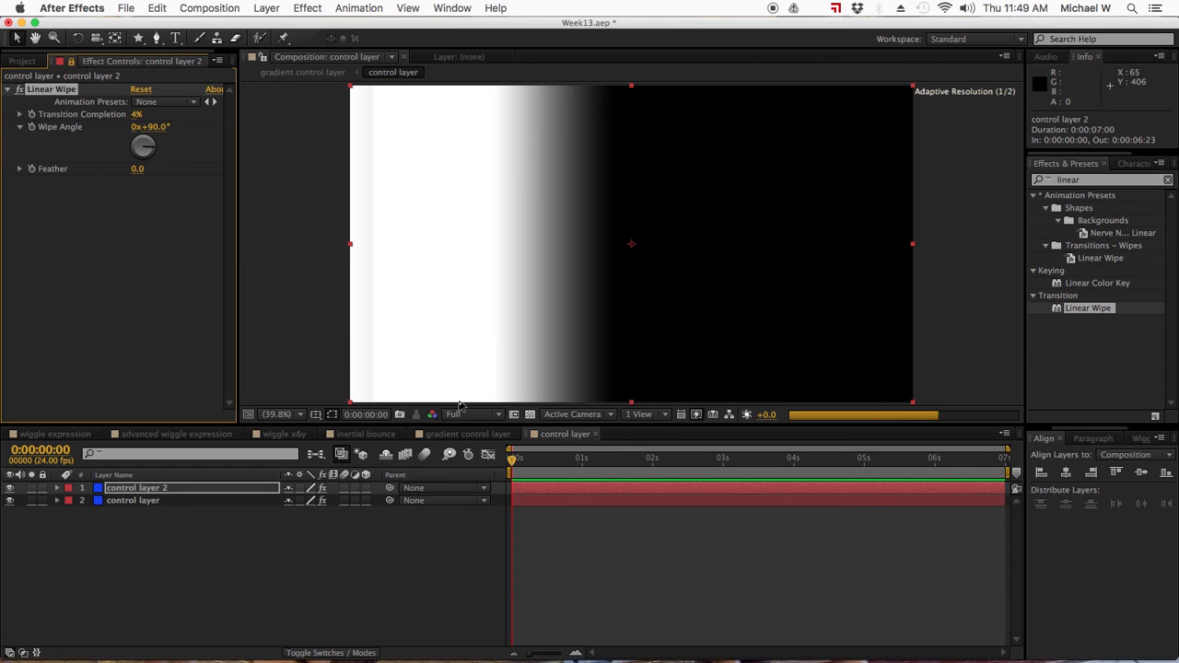
- Keep the Effect Controls locked to control layer 2, and save the project with the gradient control layer composition open
left_click(70, 62)
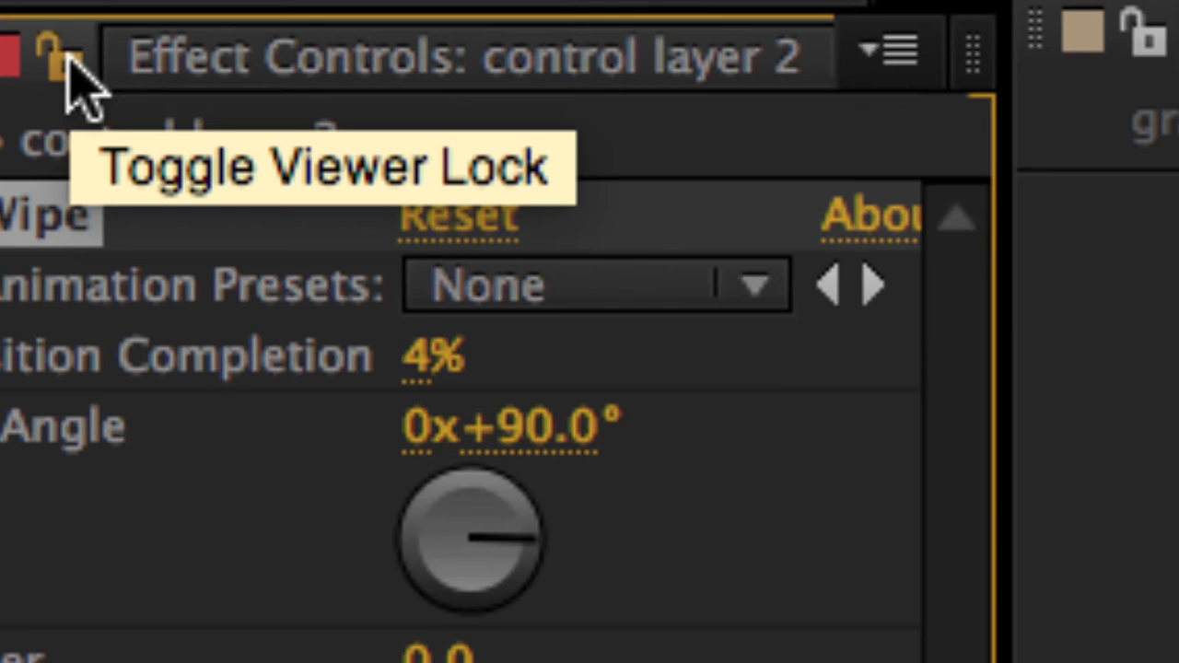
left_click(68, 62)
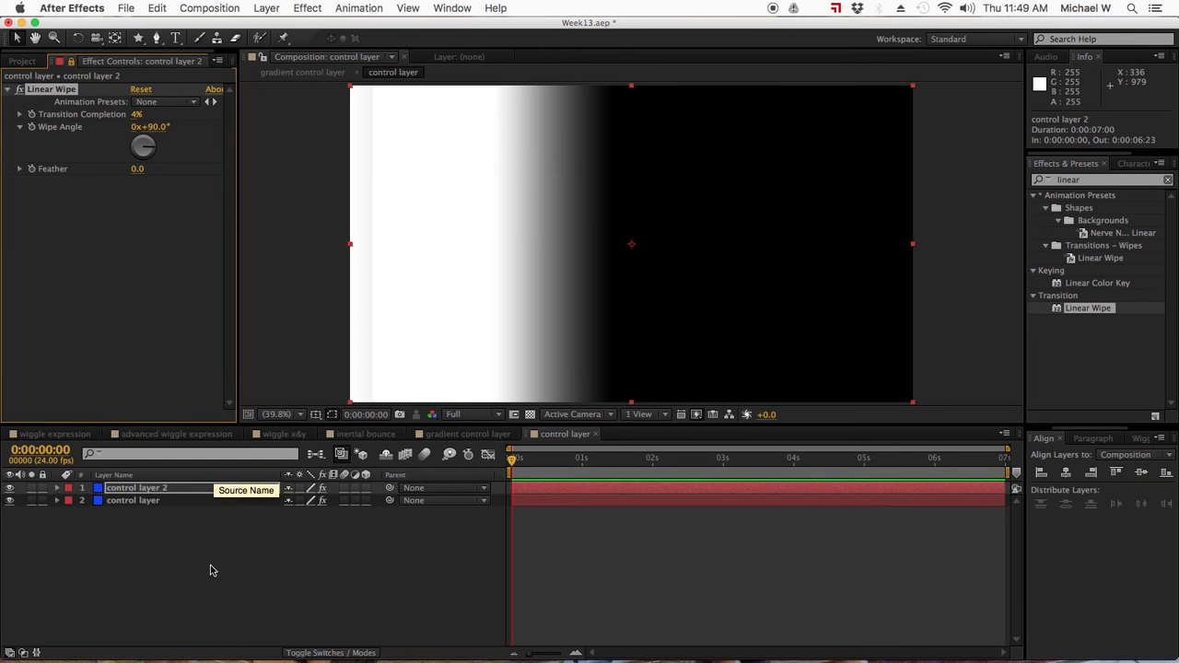
left_click(208, 614)
left_click(444, 435)
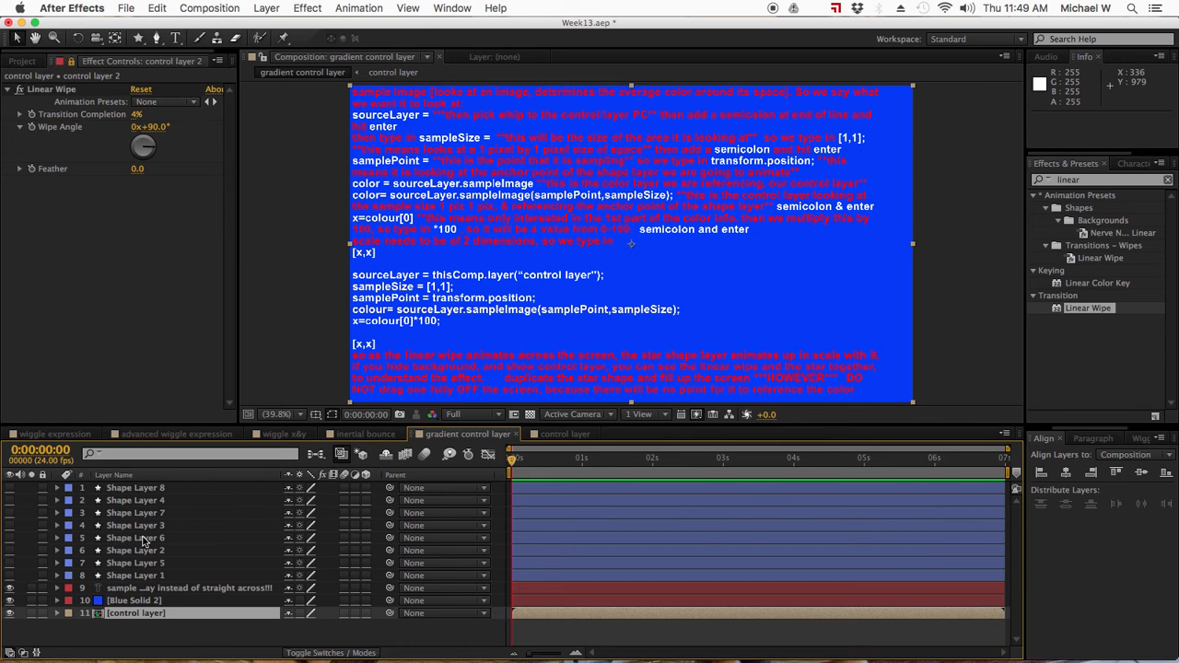
key("super+s")
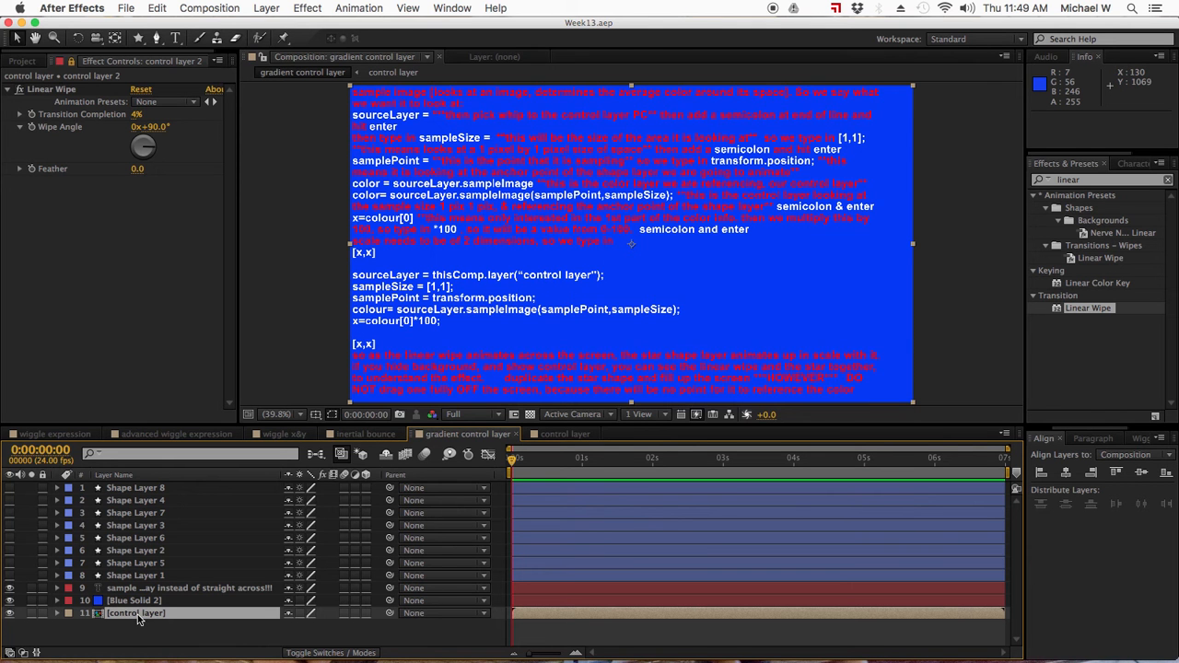
- Show Shape Layers 1 to 8 and move the Linear Wipe transition completion to 43%, ending at 91%
left_click_drag(11, 576, 11, 487)
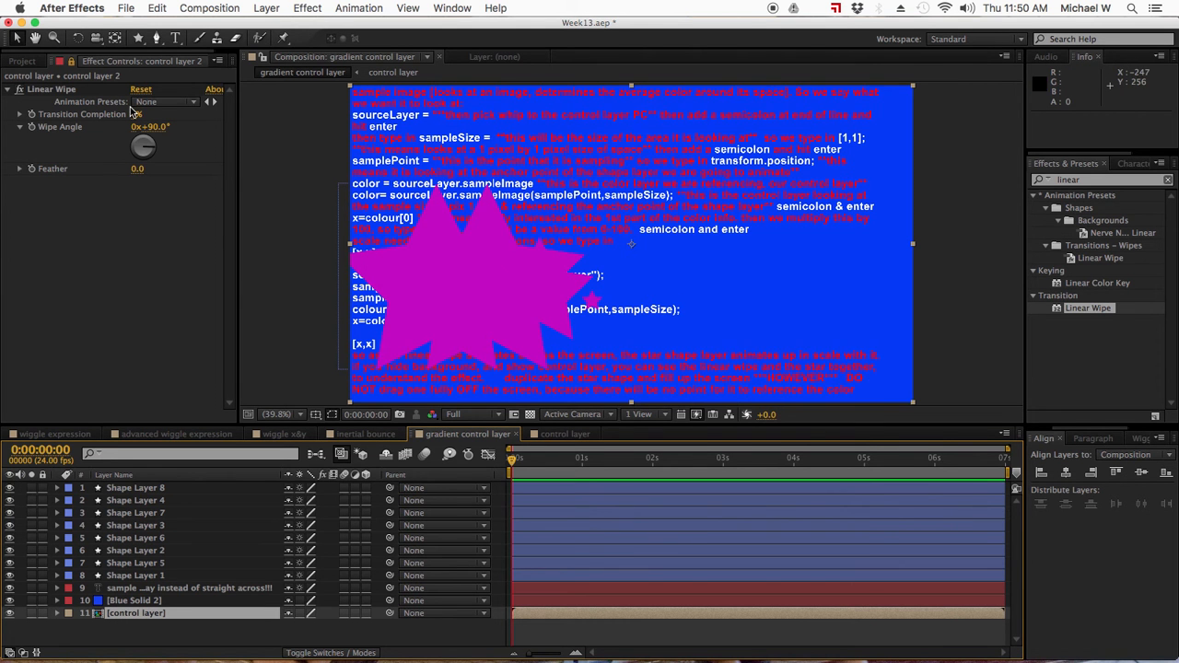
left_click_drag(136, 120, 164, 121)
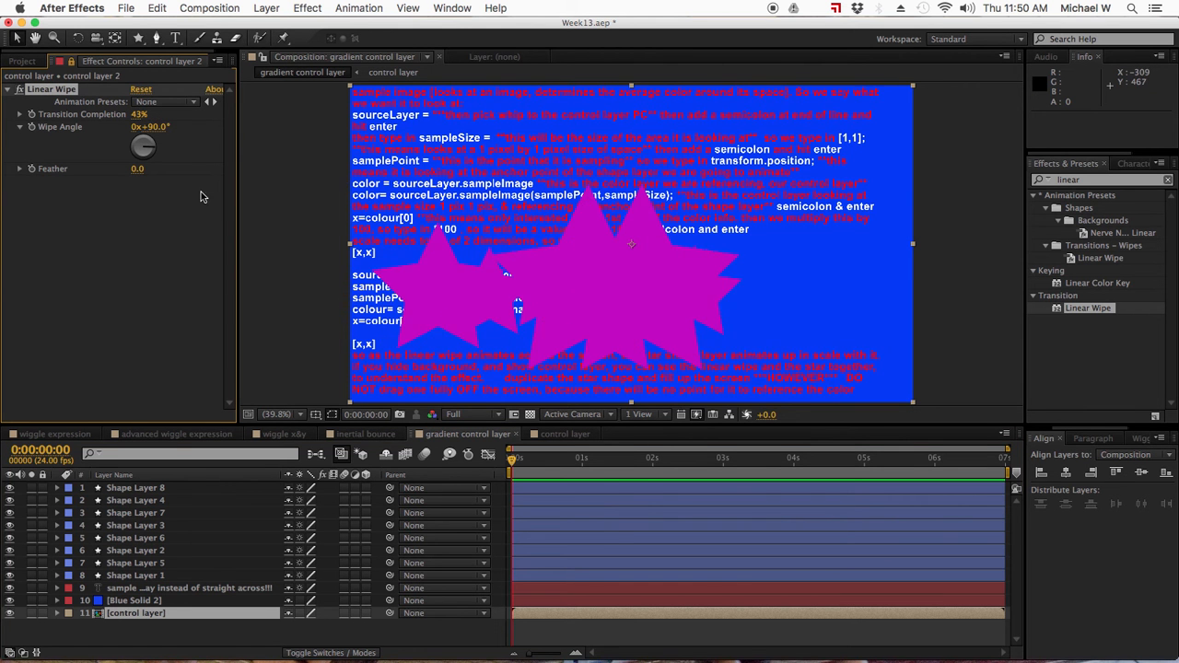
left_click_drag(139, 120, 175, 119)
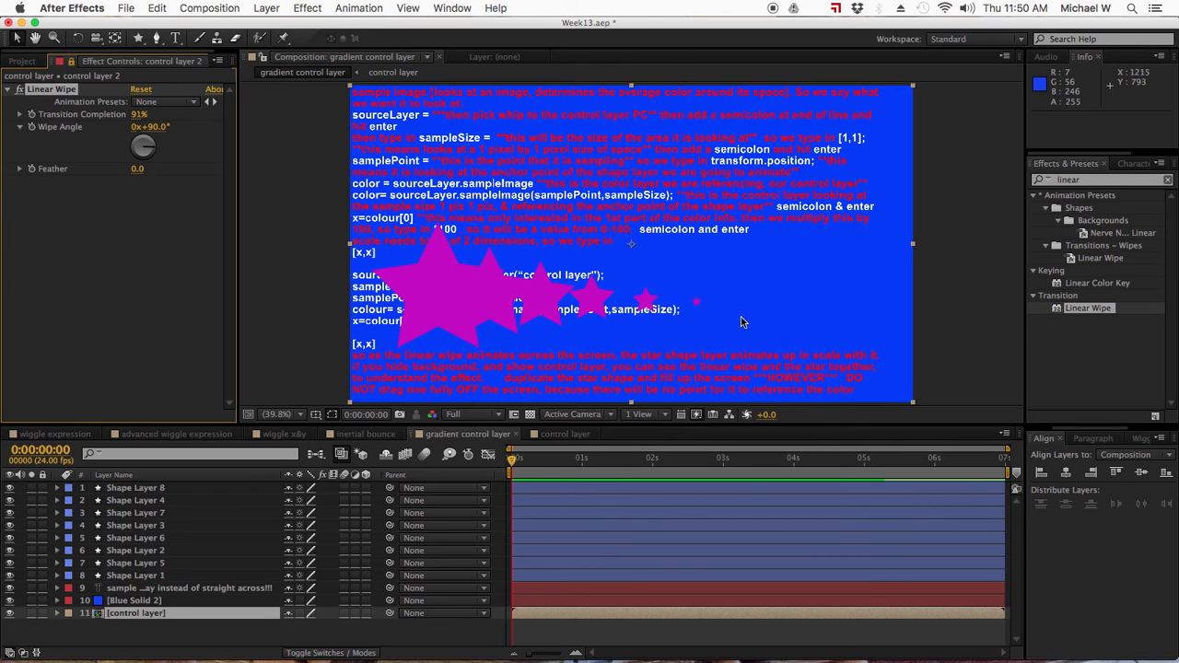
- Try a Linear Wipe feather of 500, followed by 1500
left_click(140, 170)
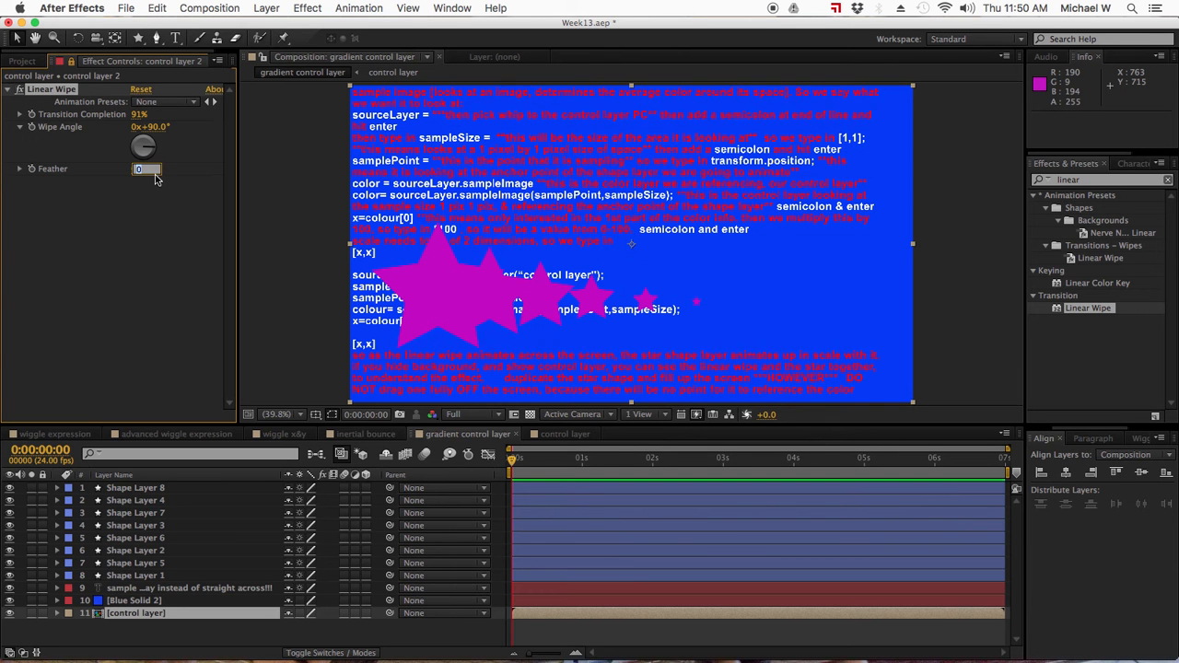
key("Return")
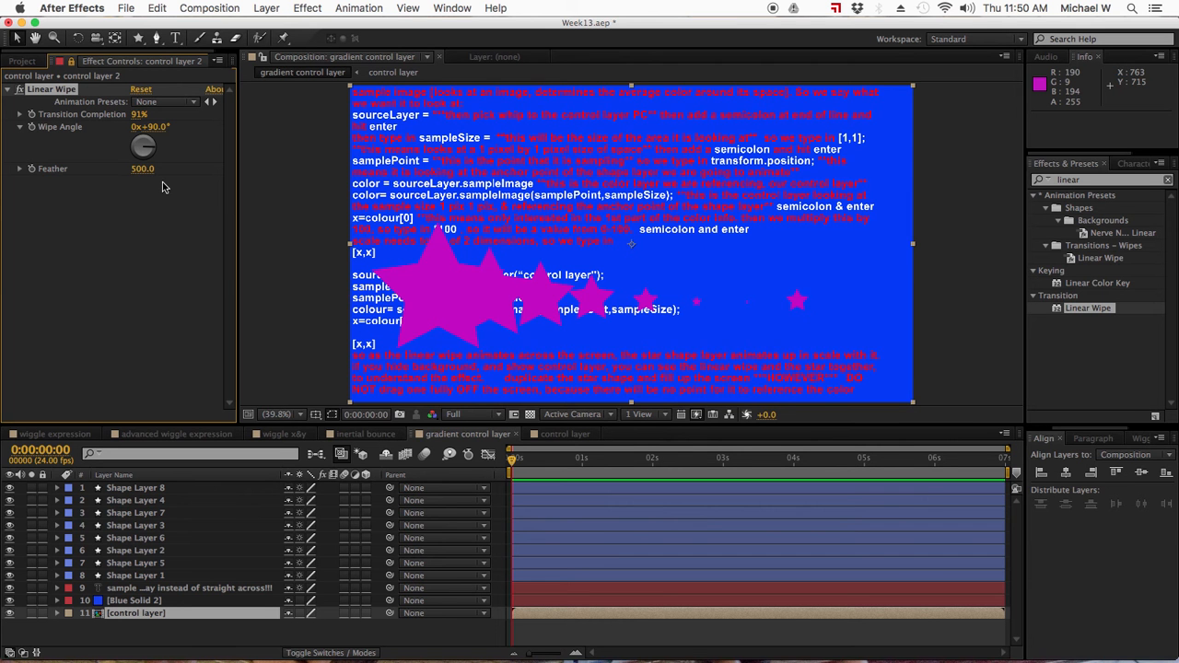
left_click(136, 175)
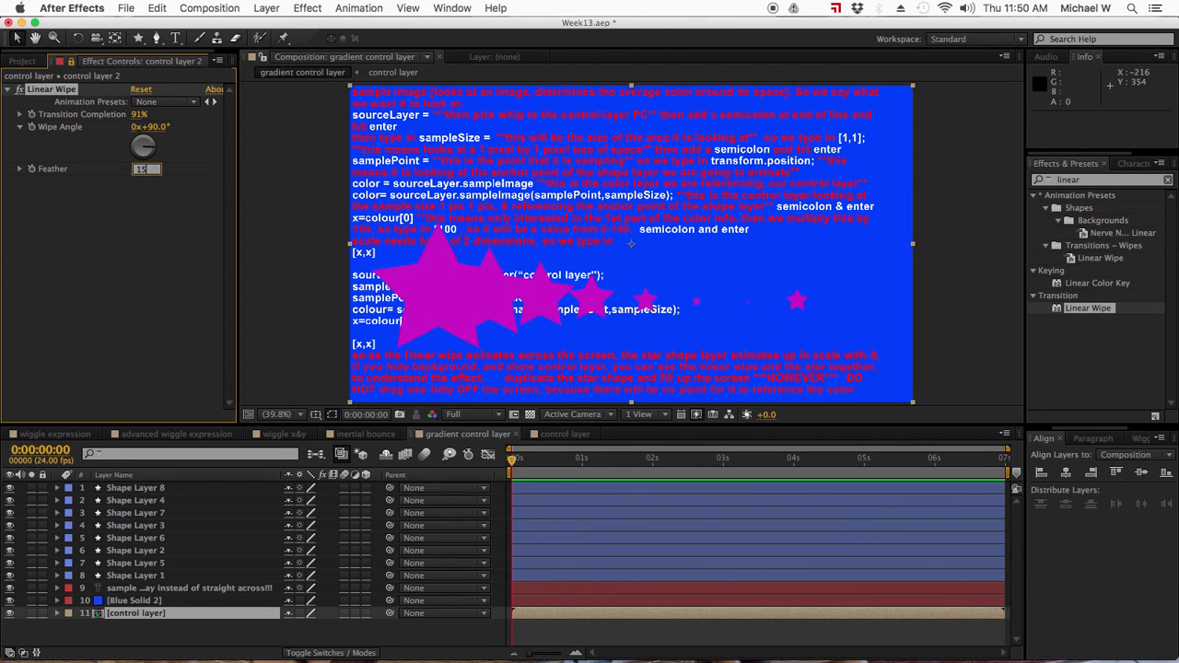
type("1500")
key("Return")
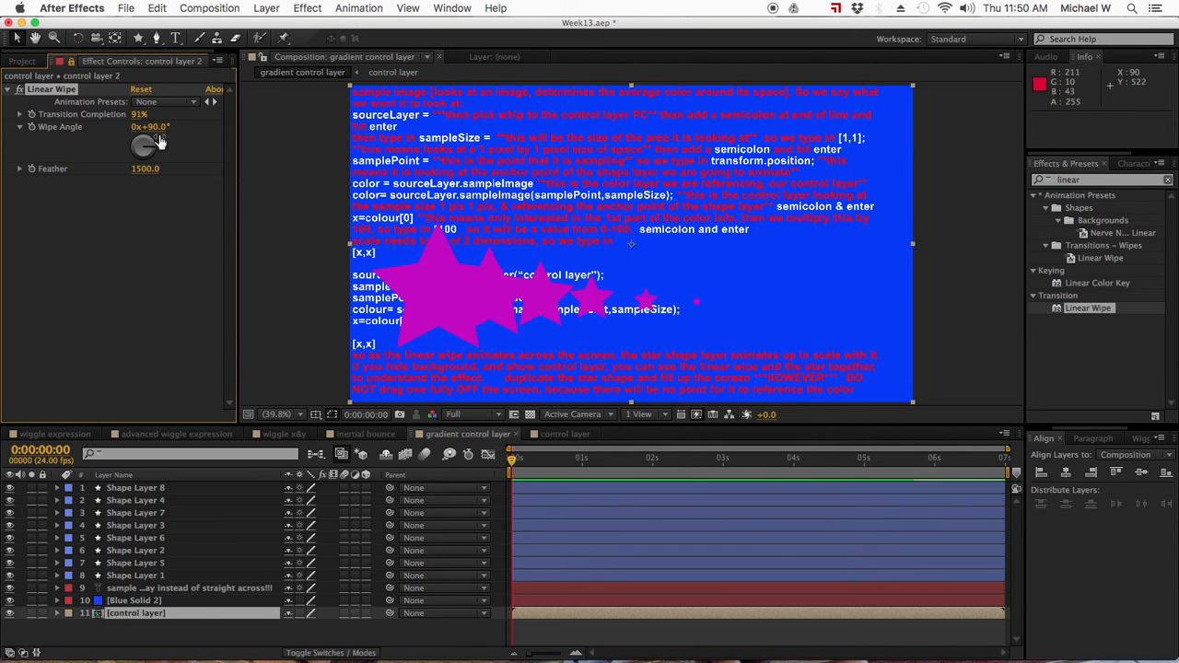
- Try a wipe angle of 31° and sweep the transition completion up to 100%
left_click_drag(154, 147, 152, 136)
left_click_drag(139, 117, 88, 119)
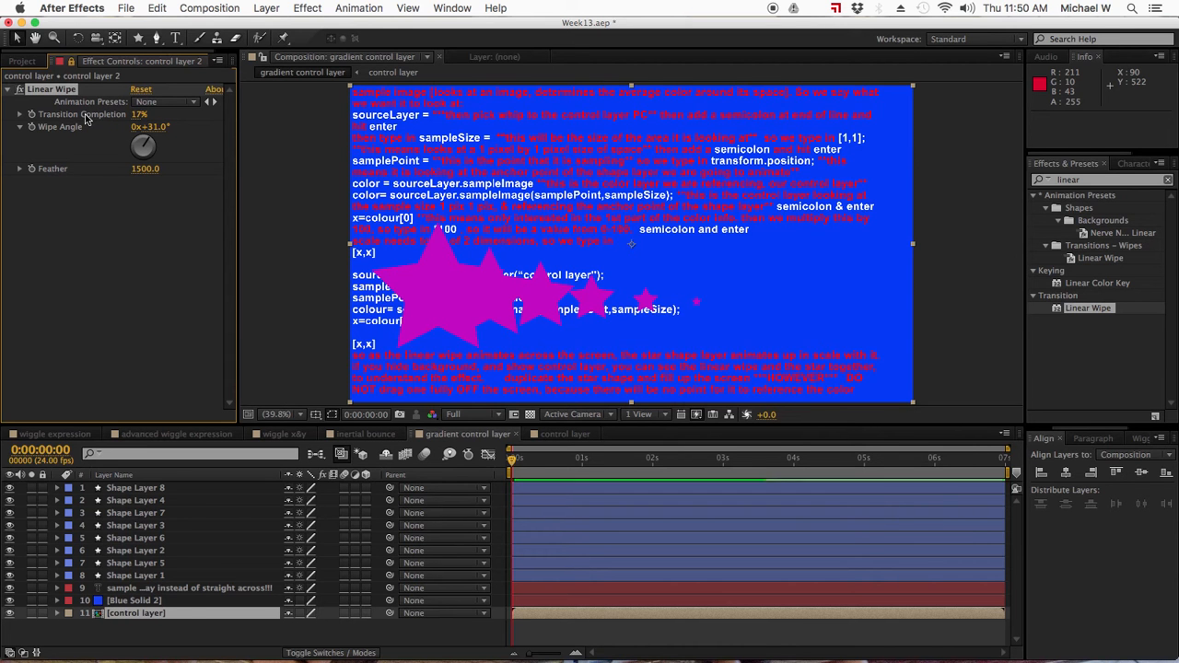
left_click_drag(138, 116, 263, 117)
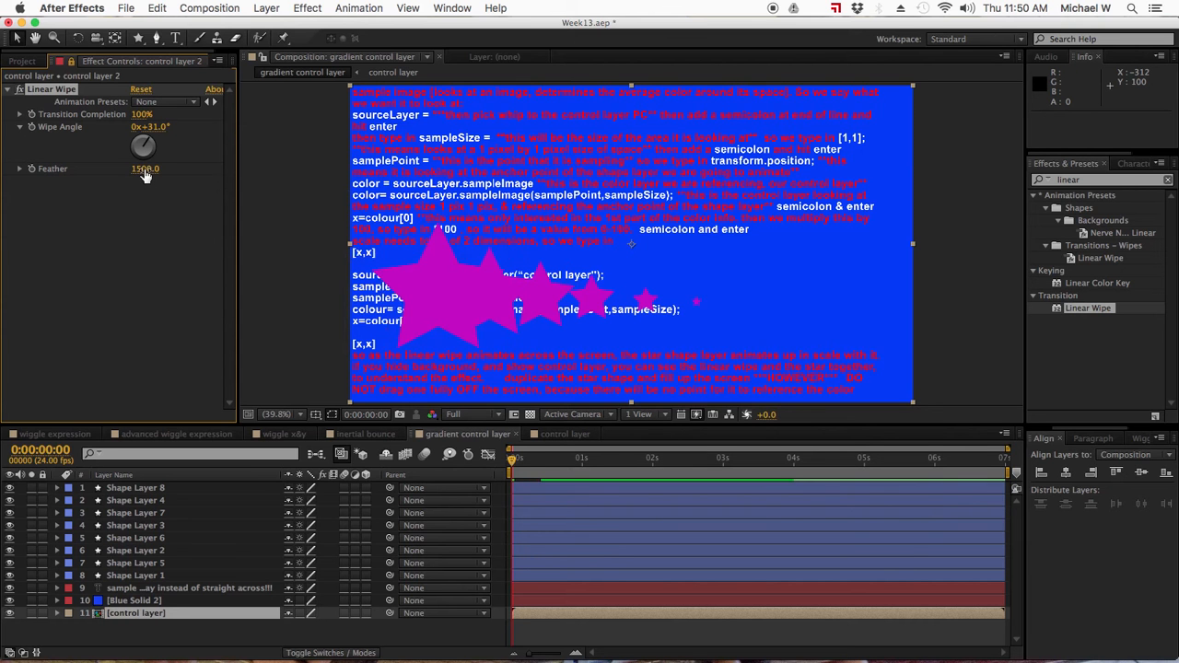
- Set the Linear Wipe's wipe angle to -88°, feather to 1416 and transition completion to 98%
left_click_drag(145, 176, 12, 626)
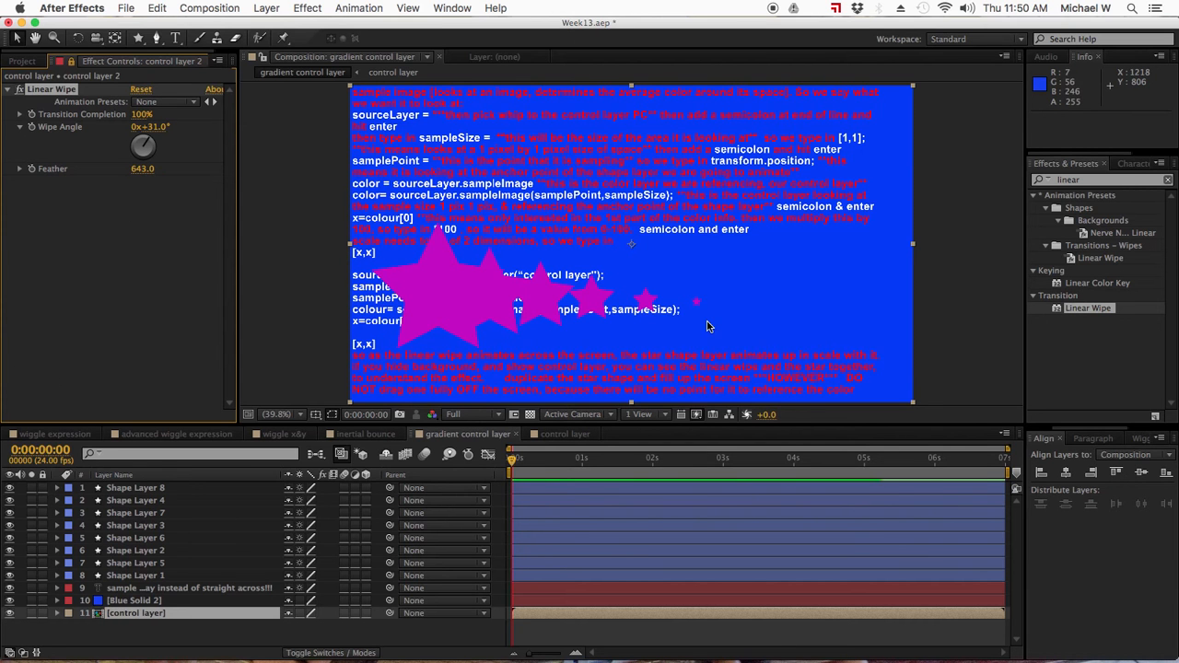
left_click_drag(152, 138, 114, 190)
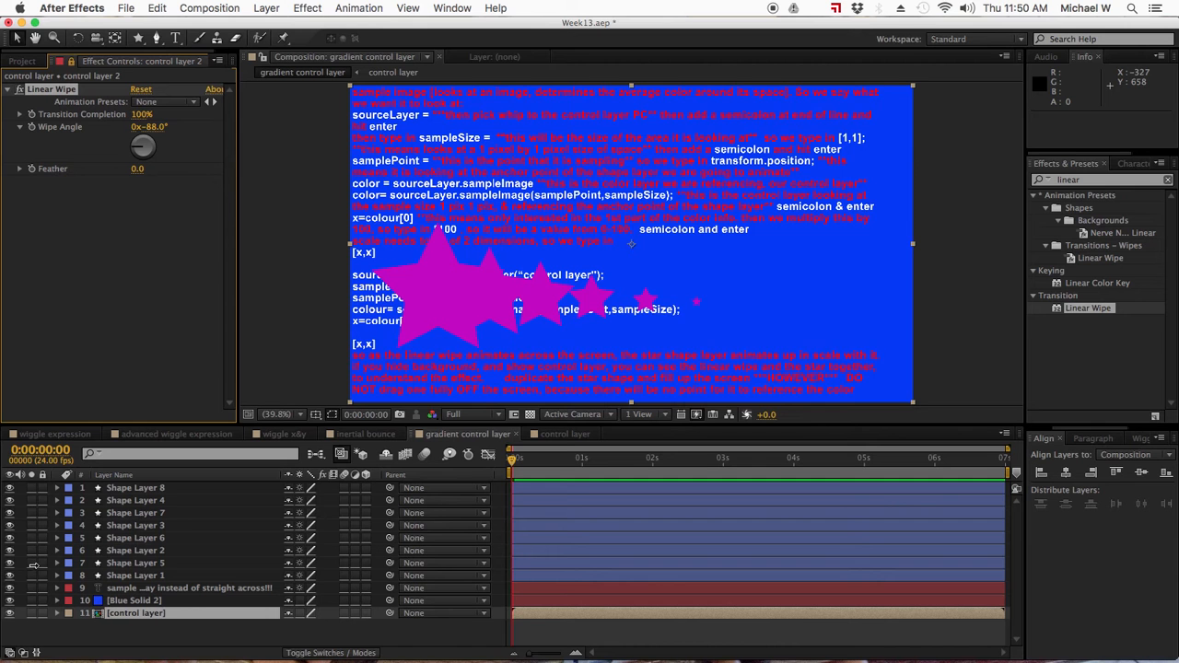
left_click_drag(138, 115, 89, 126)
left_click_drag(138, 169, 1148, 175)
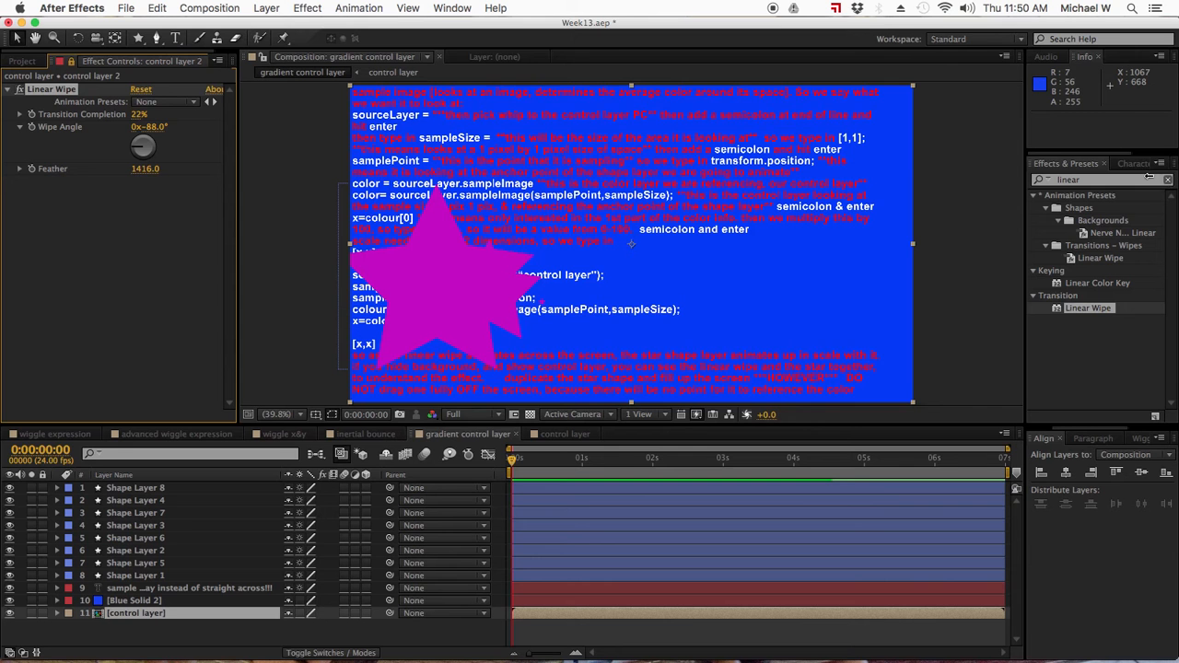
left_click_drag(140, 114, 195, 118)
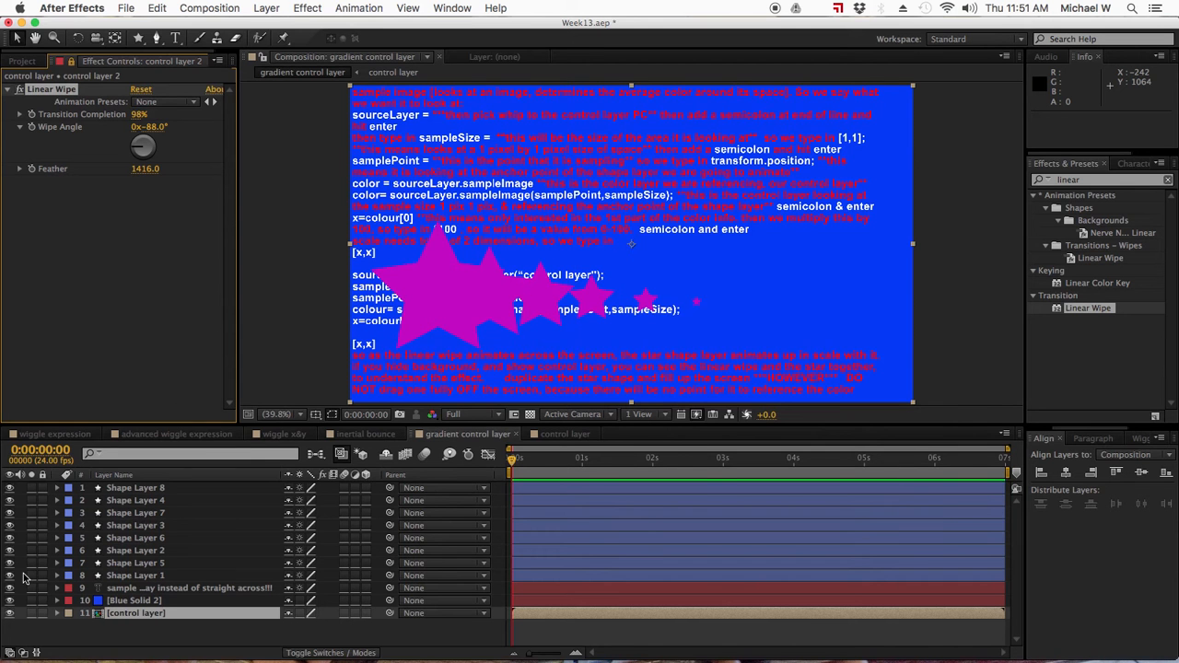
- Hide Shape Layers 1 to 8 and check the gradient in the control layer composition before returning to the gradient control layer composition
left_click_drag(9, 575, 8, 485)
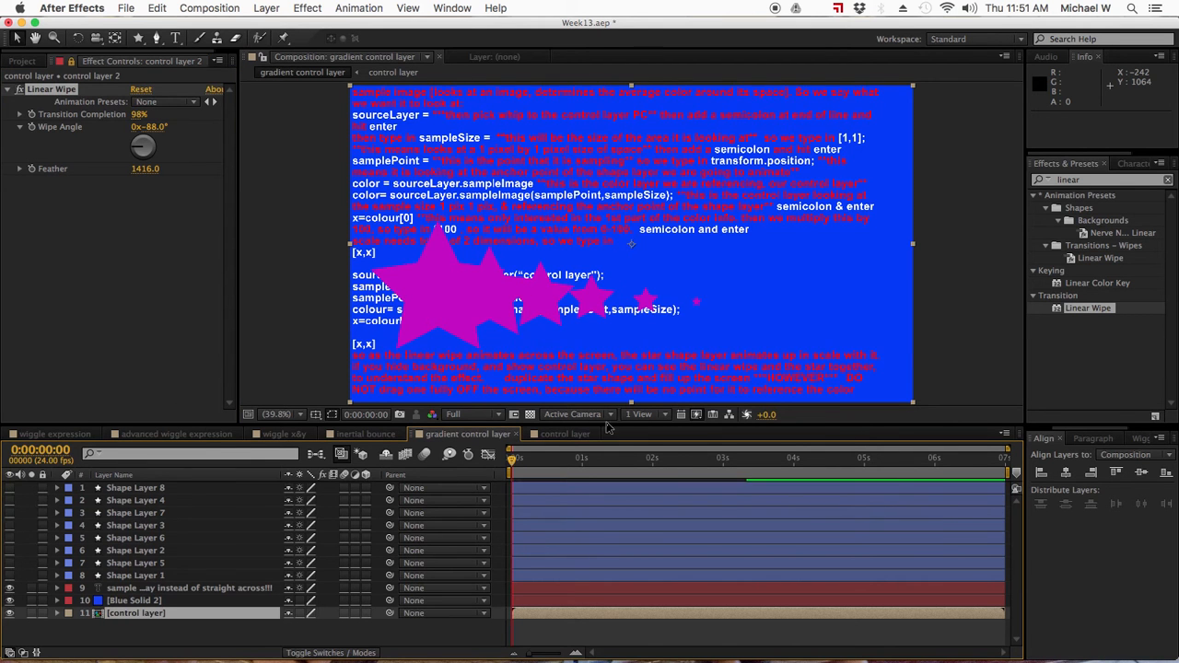
left_click(560, 435)
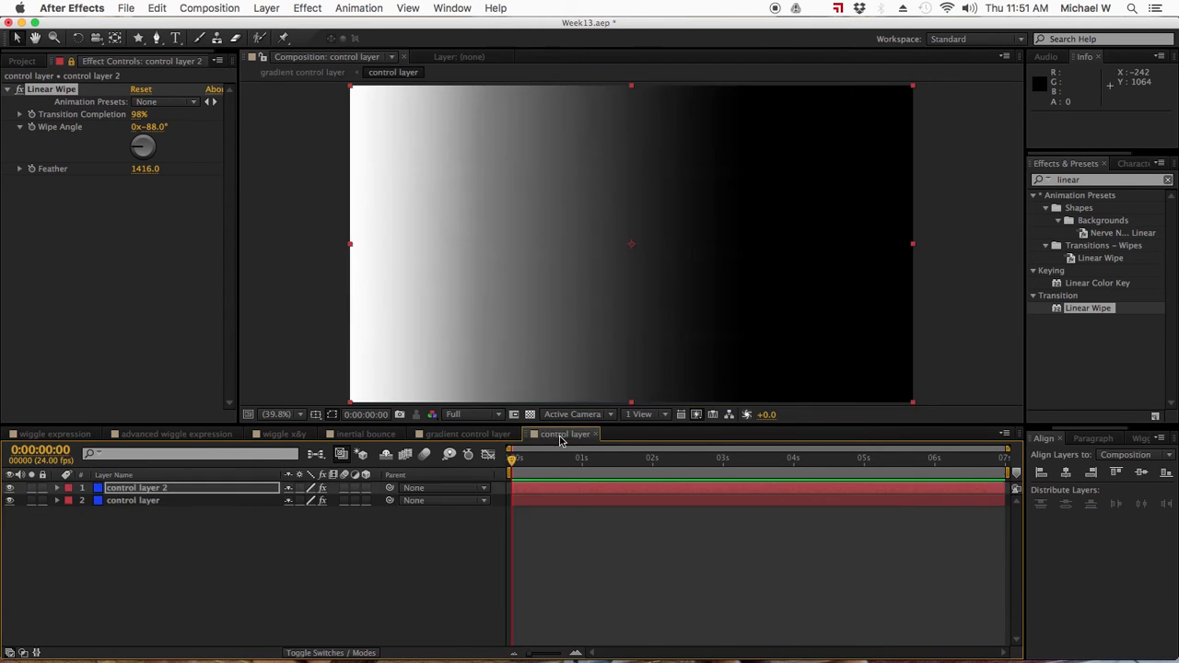
left_click(465, 434)
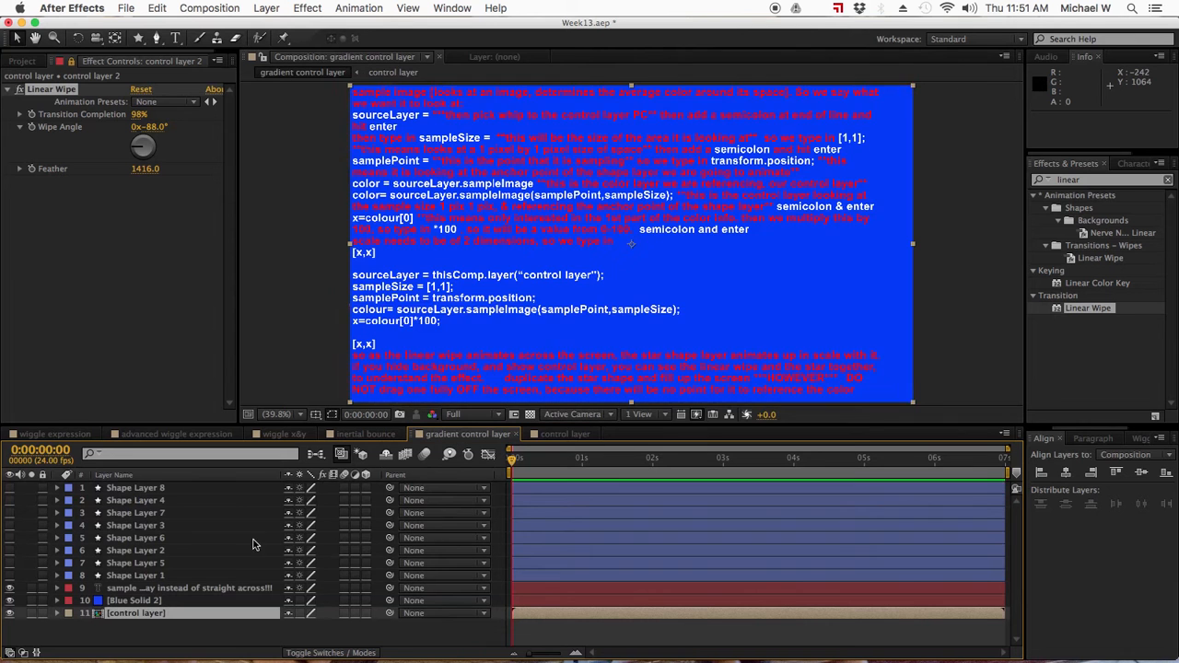
- Hide Blue Solid 2, show Shape Layers 1 to 8 and sweep the Linear Wipe's transition completion to 0% and back to 98%
left_click(10, 600)
left_click_drag(11, 575, 10, 484)
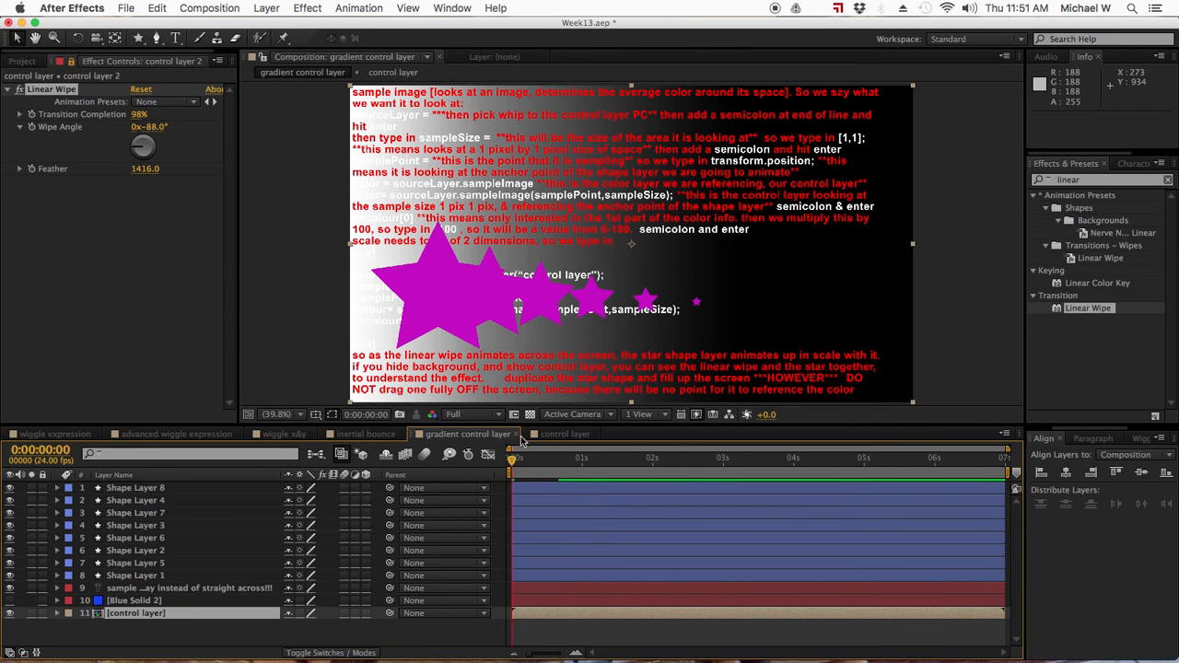
left_click_drag(138, 115, 62, 123)
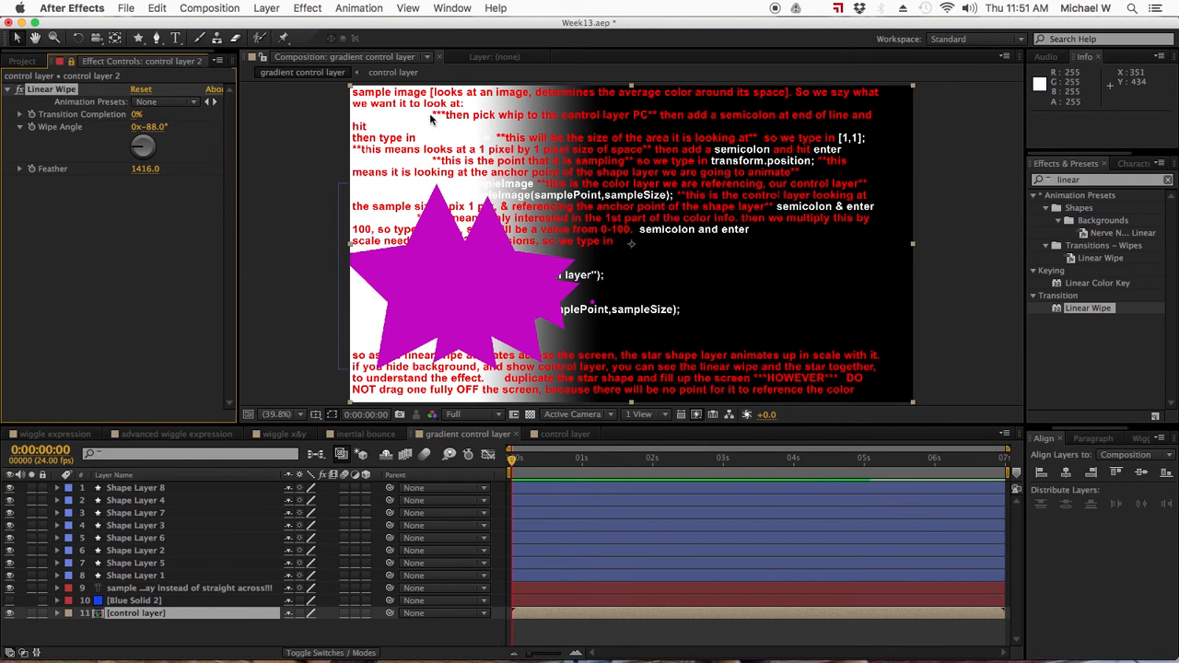
left_click_drag(136, 120, 210, 123)
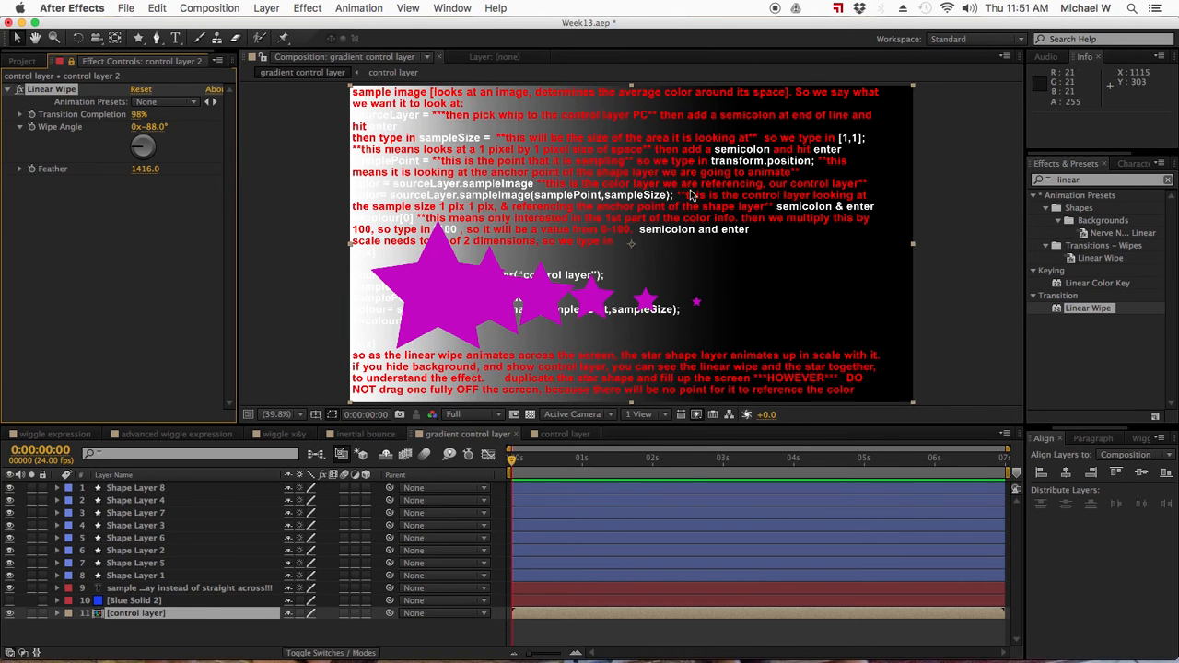
- Try a Linear Wipe feather of 675, followed by 3 with the transition completion at 25%
left_click_drag(141, 173, 3, 576)
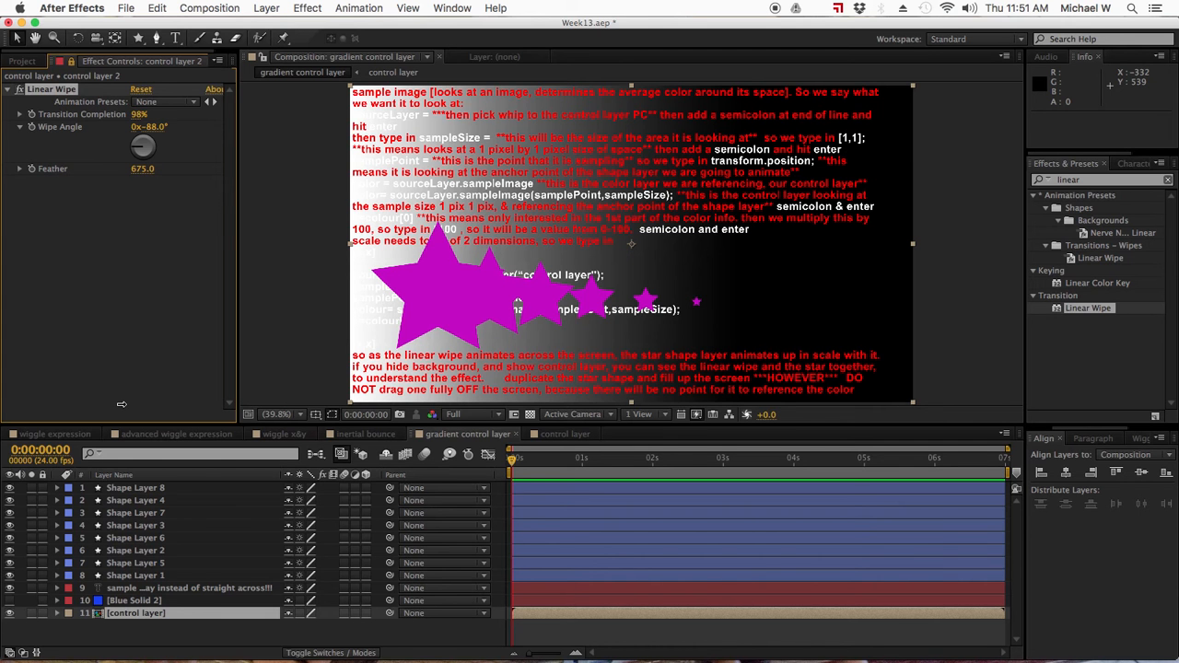
left_click(141, 170)
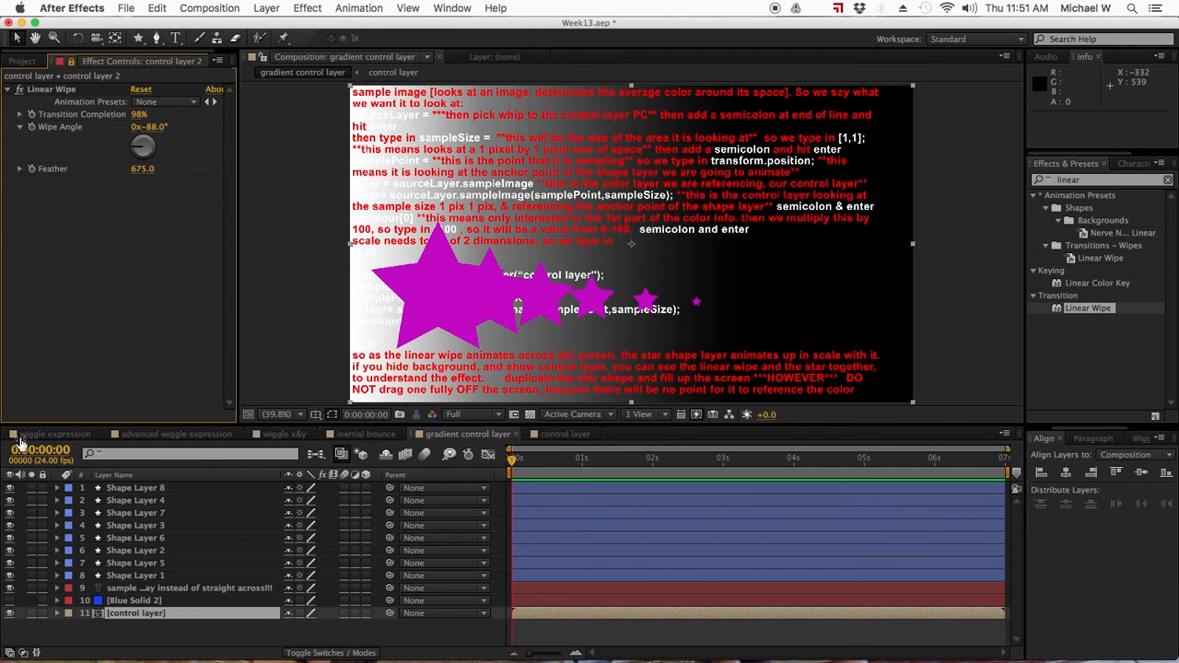
type("0")
key("Return")
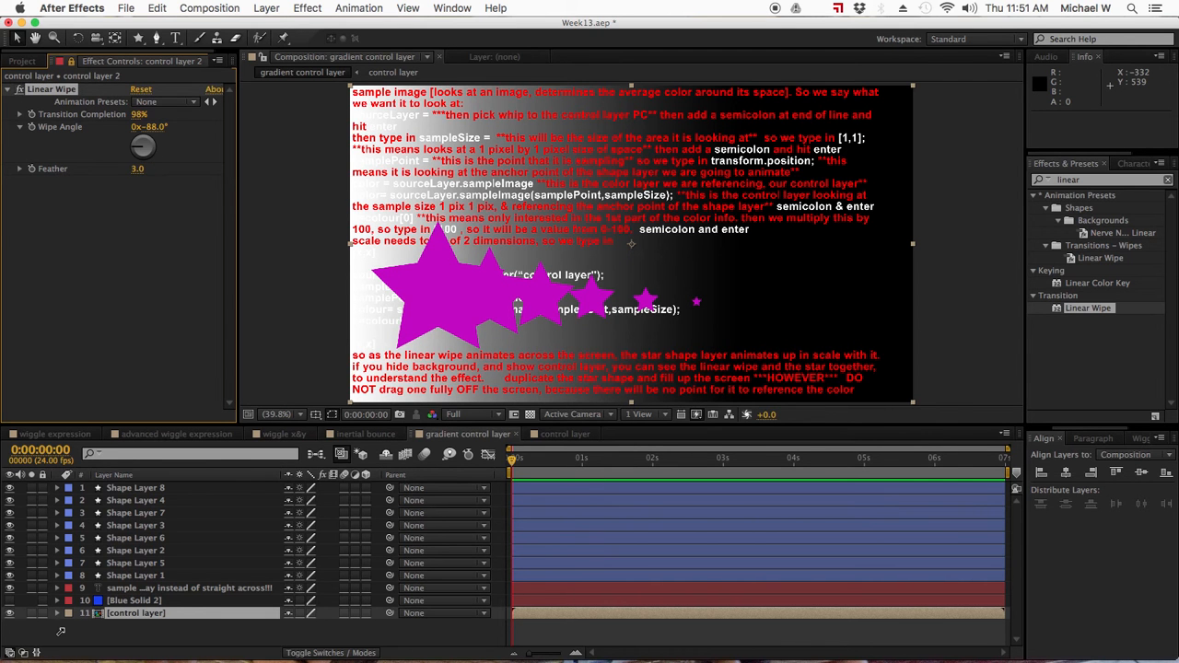
left_click_drag(153, 115, 114, 121)
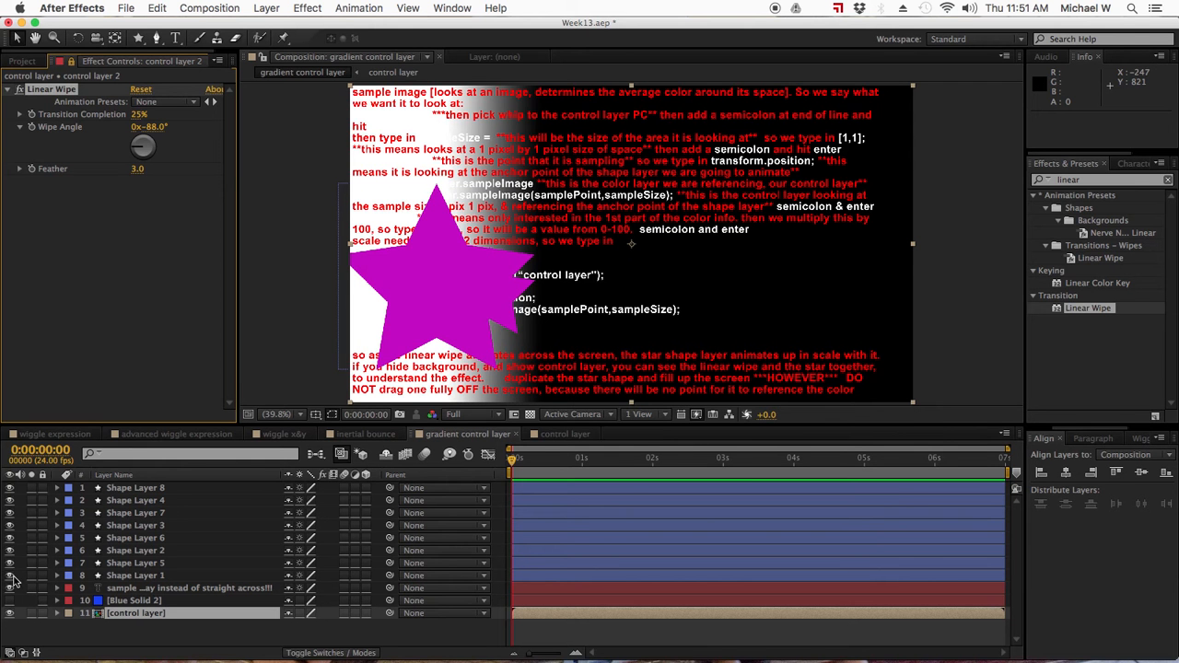
- Hide Shape Layers 1 to 8 behind a visible Blue Solid 2 and reveal only Shape Layer 1's Scale property
left_click_drag(9, 576, 9, 488)
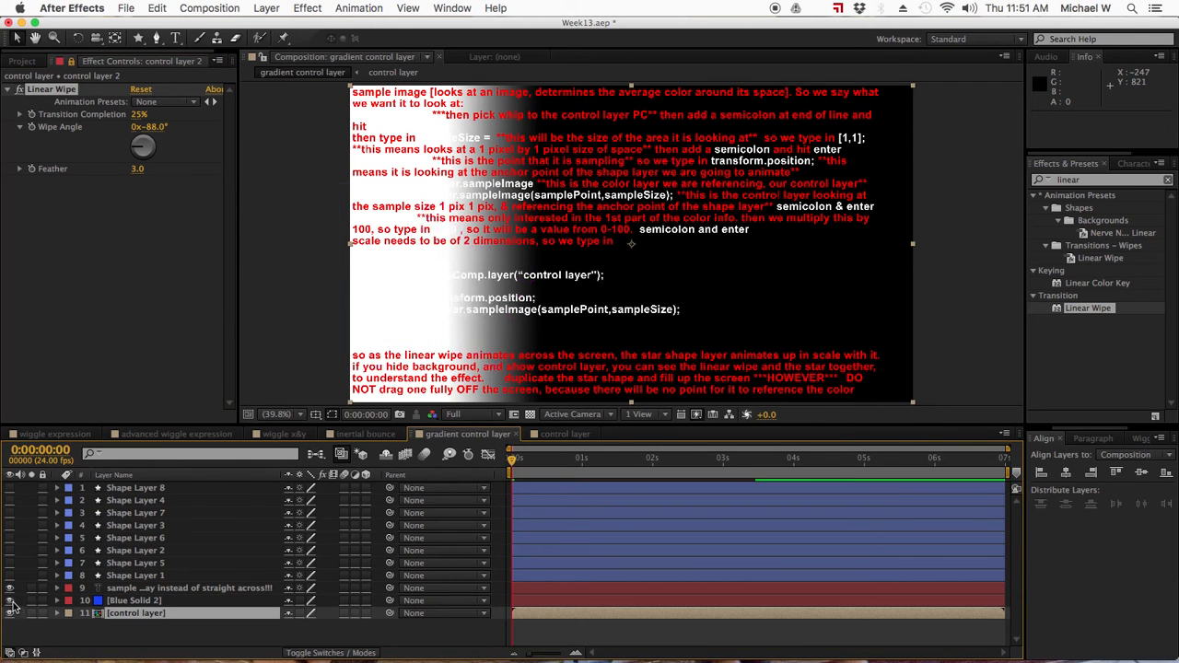
left_click(9, 600)
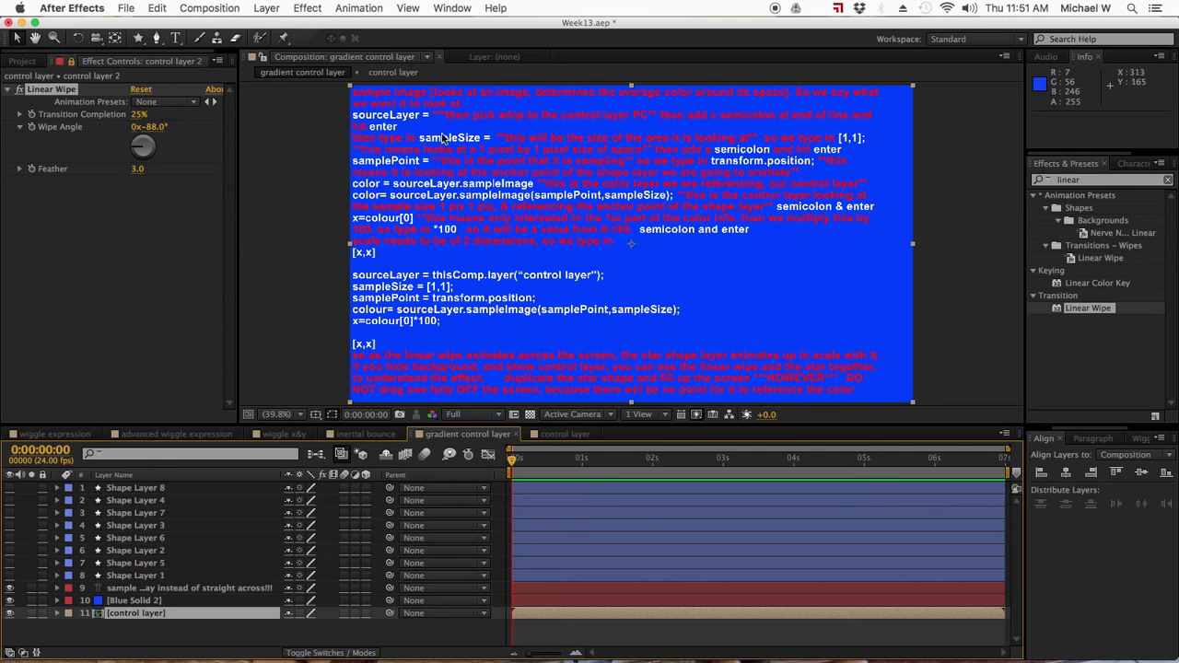
left_click(129, 576)
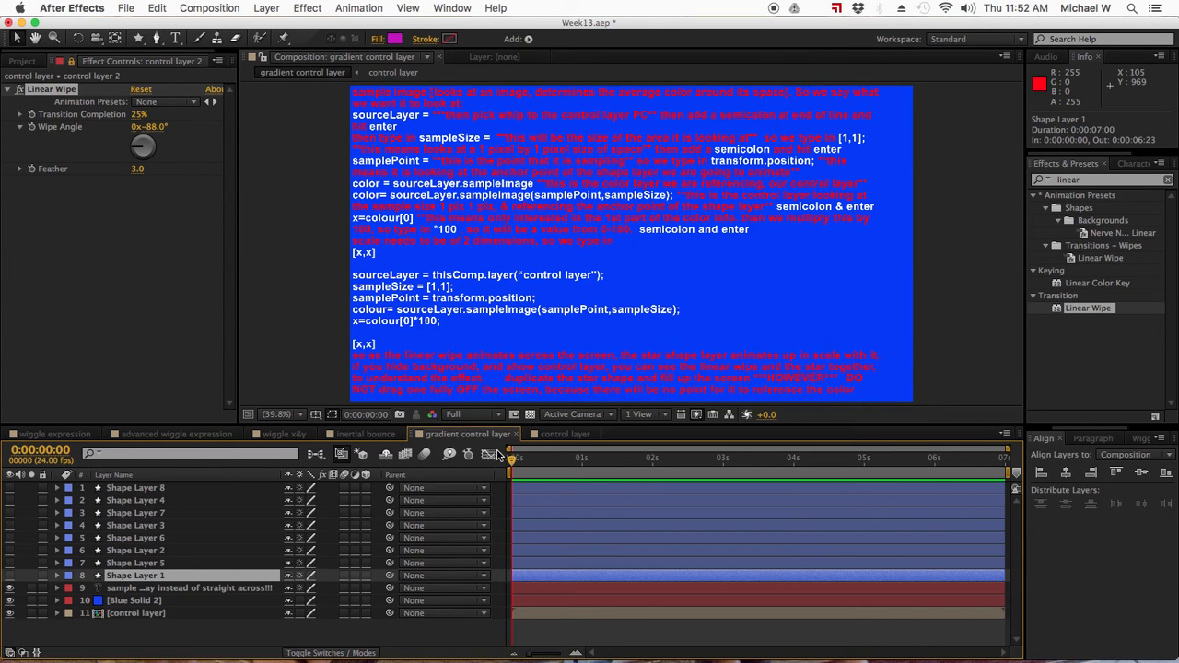
left_click(58, 577)
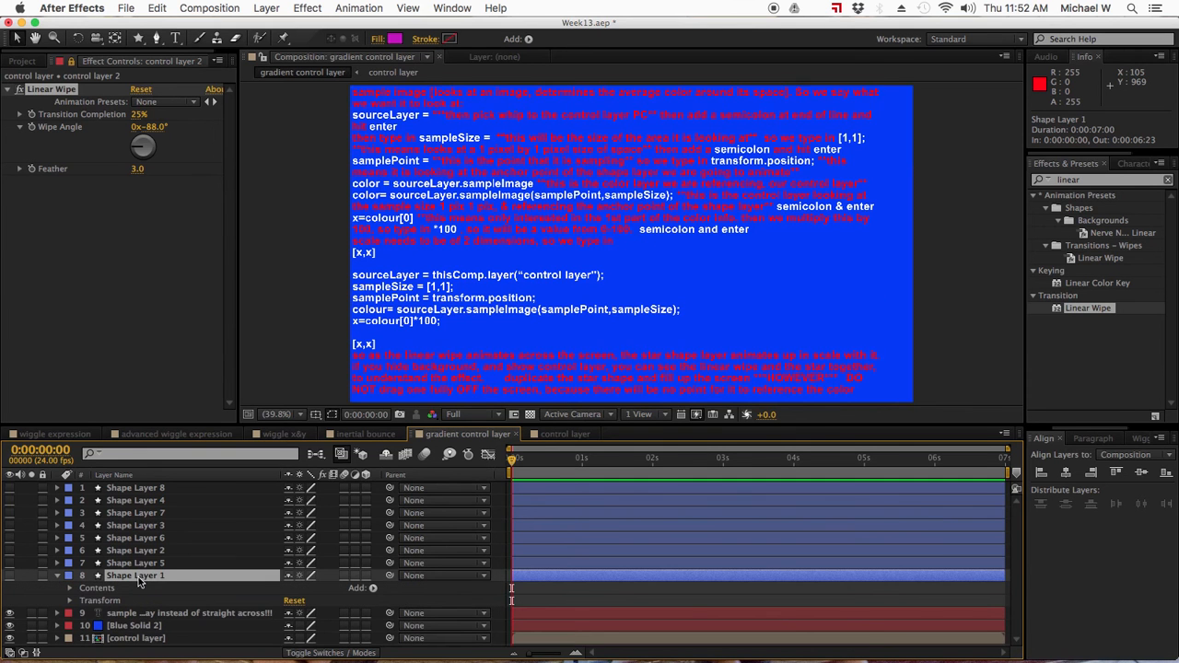
key("s")
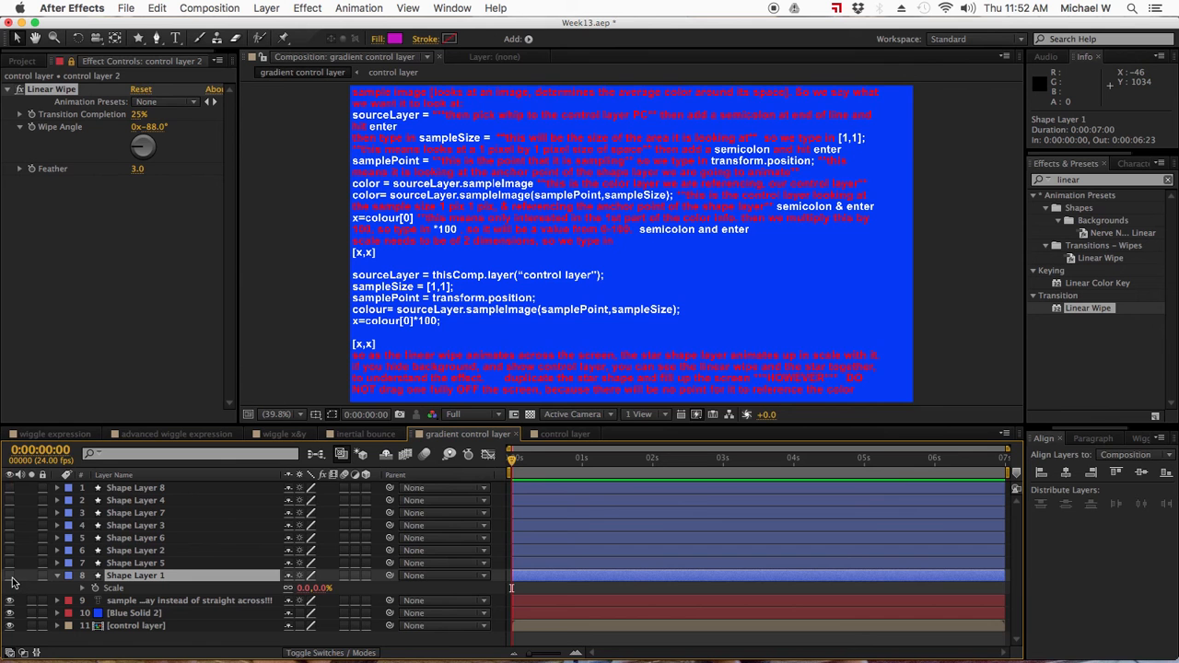
- Show Shape Layers 1 to 8, set the Linear Wipe's transition completion to 100% and feather to 61, and deselect the layer
left_click_drag(13, 580, 20, 477)
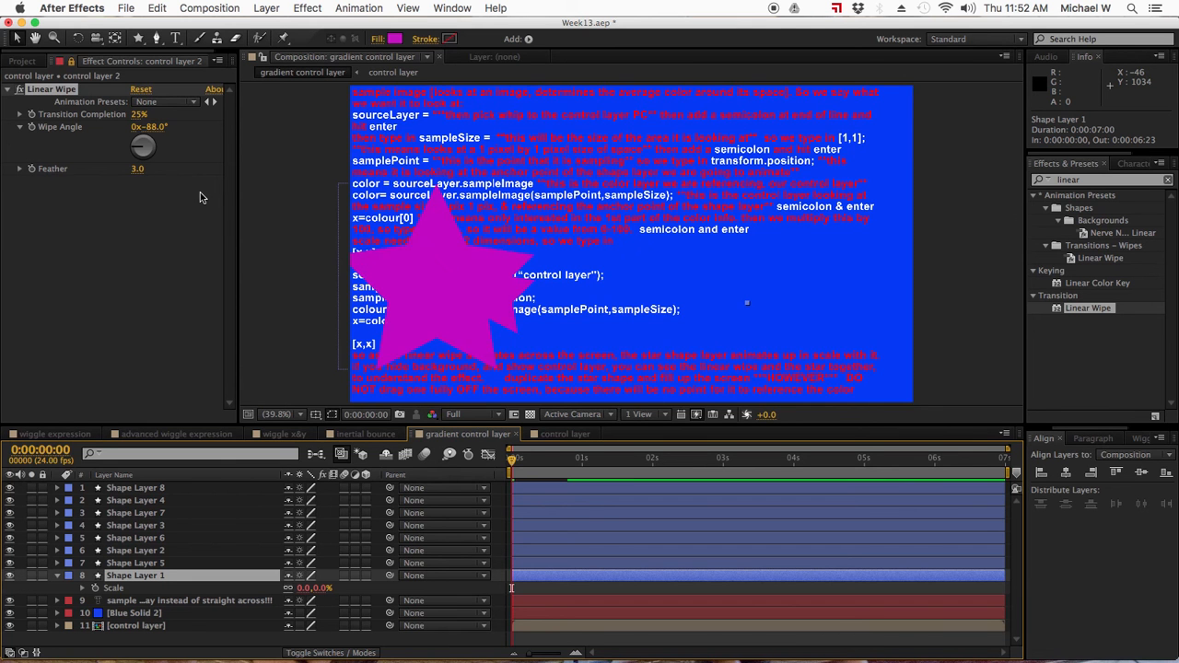
left_click_drag(141, 114, 186, 118)
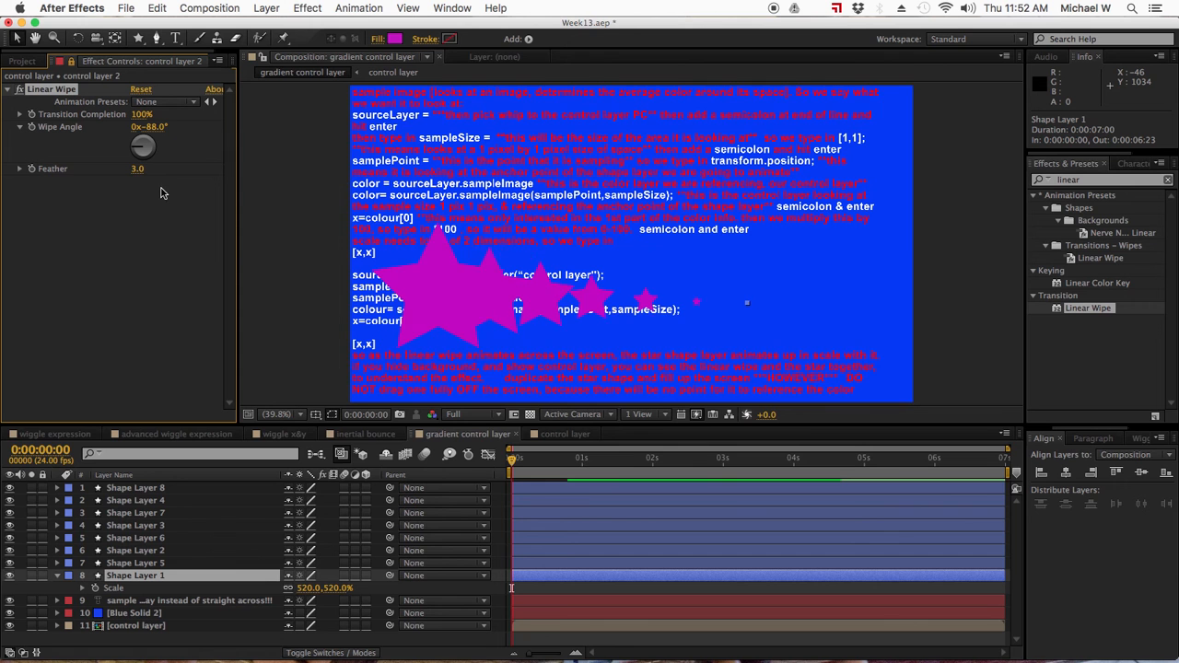
left_click_drag(138, 175, 181, 176)
left_click(141, 278)
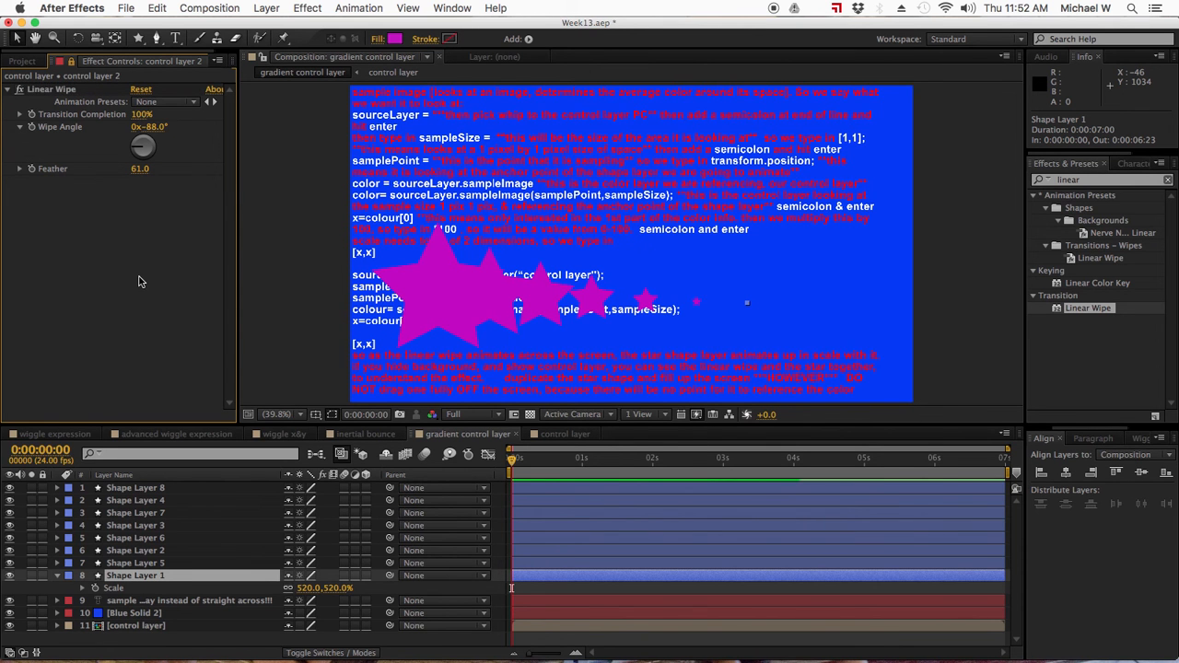
left_click(276, 359)
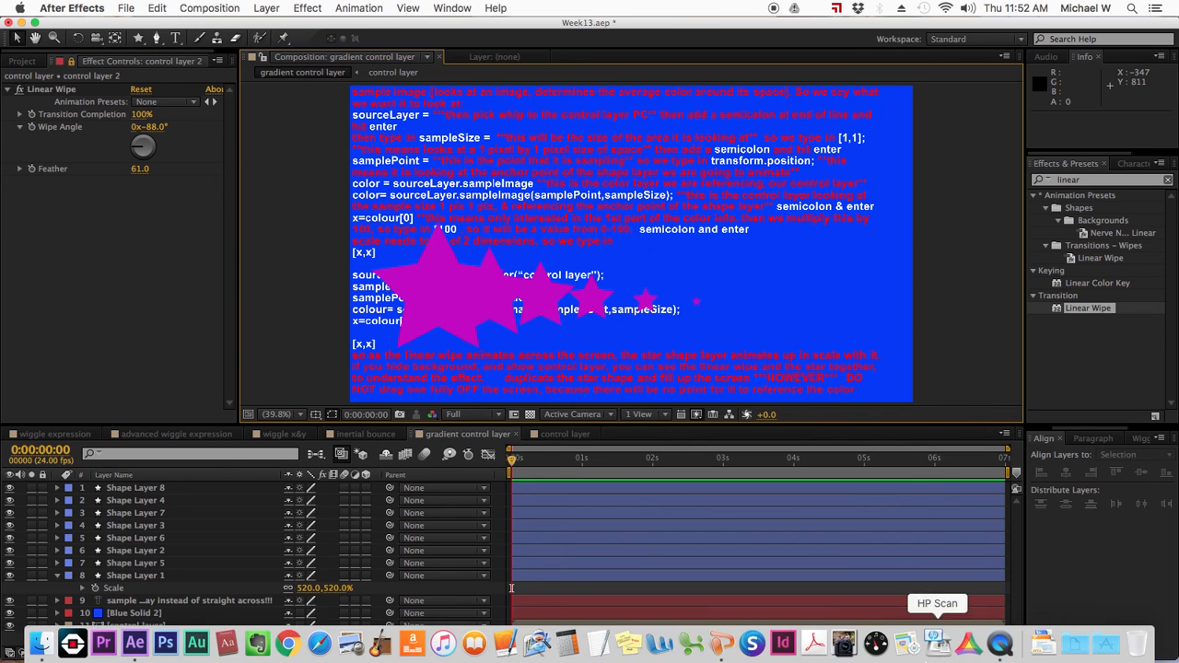
left_click(1003, 644)
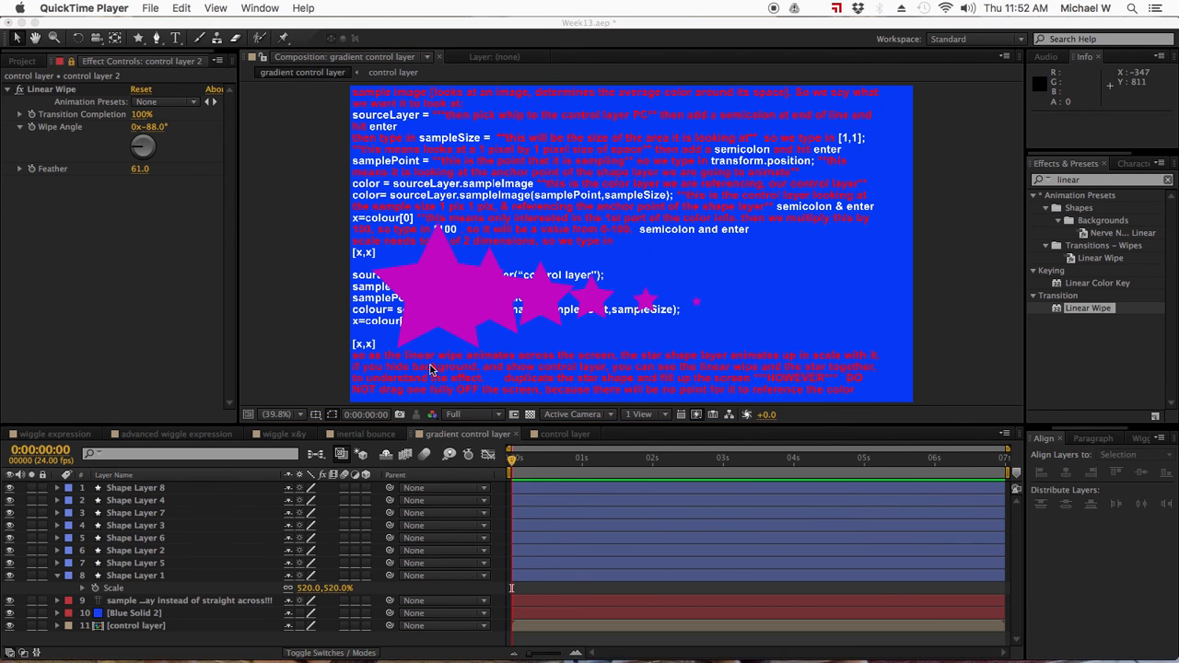